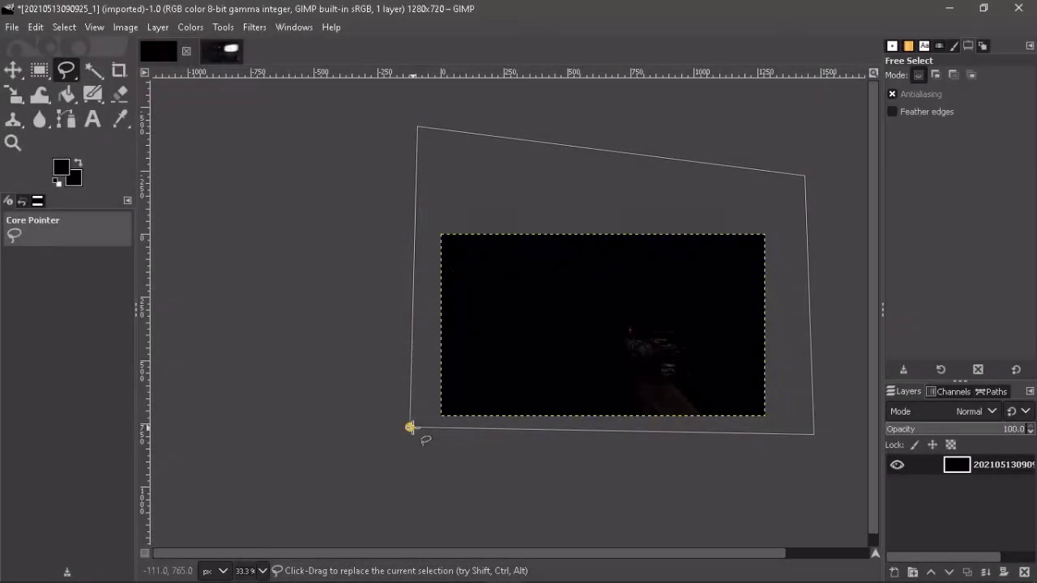
Cancel the unfinished free-hand selection outline drawn around the dark screenshot
{"action": "key", "text": "Escape"}
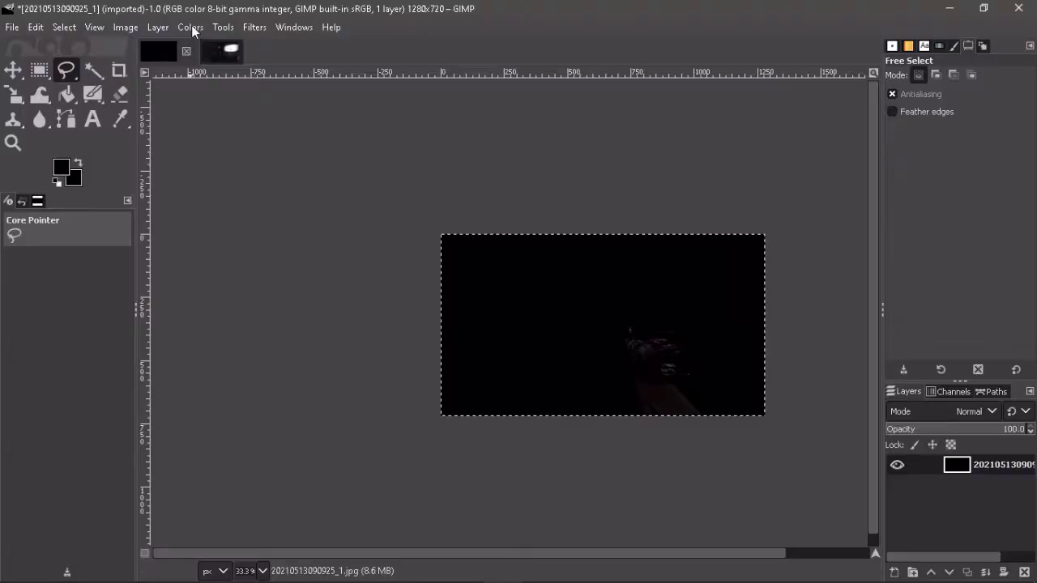
Open Color to Alpha and sample black from the image as the colour to remove
{"action": "left_click", "coordinate": [190, 28]}
{"action": "left_click", "coordinate": [573, 259]}
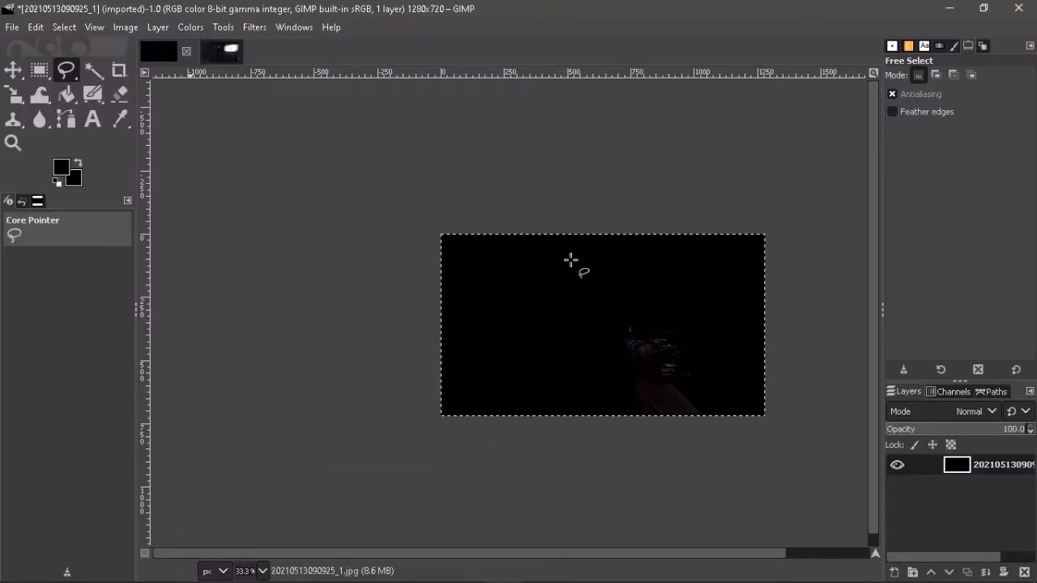
{"action": "right_click", "coordinate": [529, 293]}
{"action": "mouse_move", "coordinate": [581, 392]}
{"action": "mouse_move", "coordinate": [586, 417]}
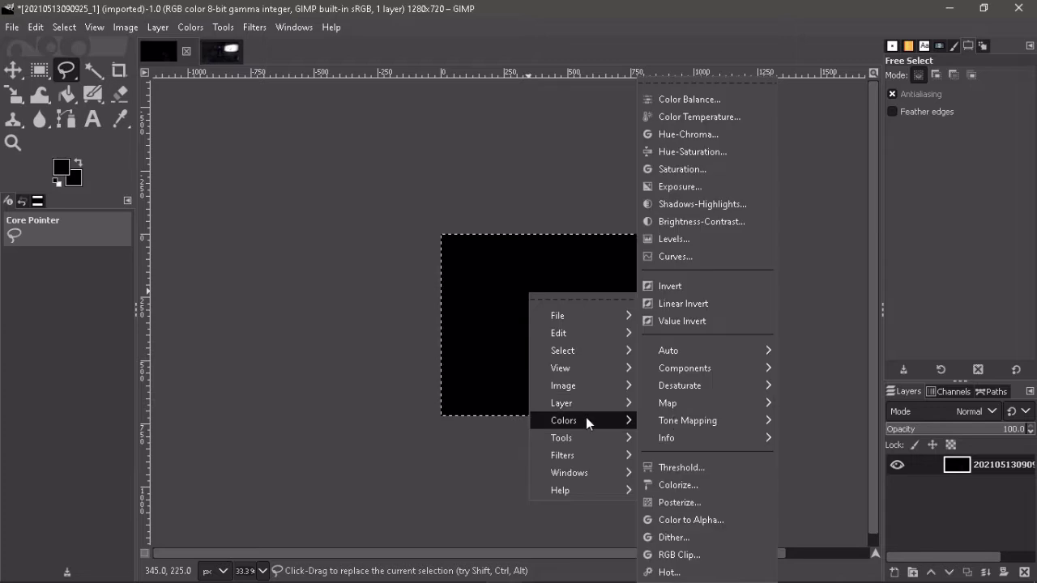
{"action": "left_click", "coordinate": [678, 516]}
{"action": "left_click", "coordinate": [276, 321]}
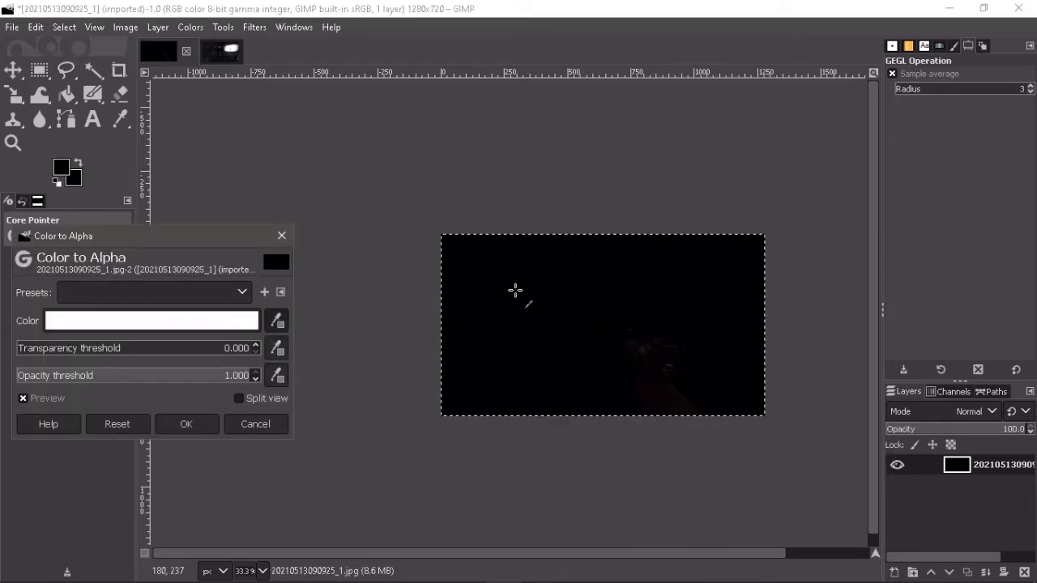
{"action": "left_click", "coordinate": [515, 290]}
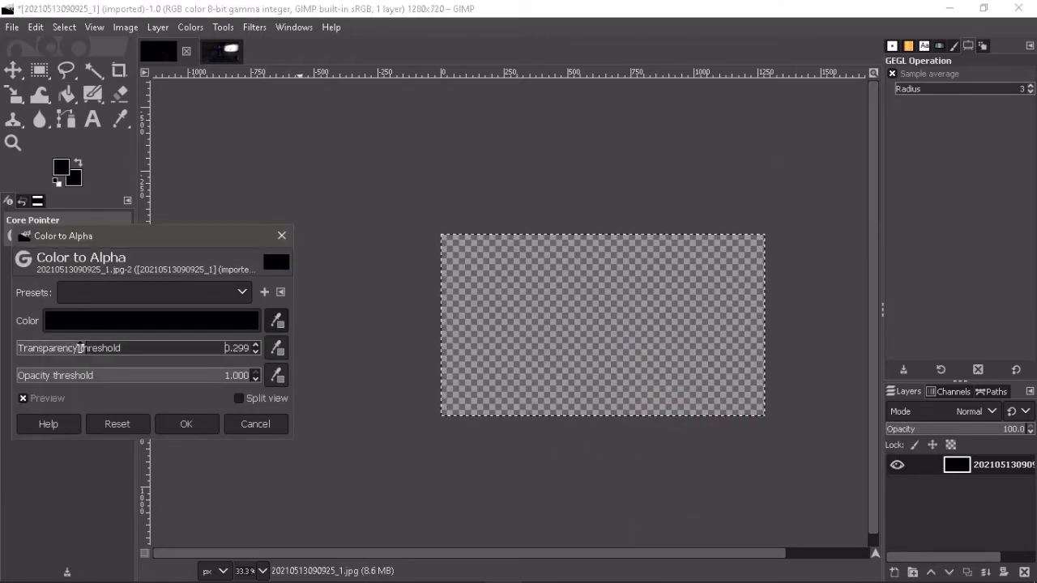
Set both transparency and opacity thresholds to 0.000 and check the preview at 100% zoom
{"action": "left_click", "coordinate": [77, 378]}
{"action": "left_click_drag", "start_coordinate": [77, 377], "coordinate": [3, 383]}
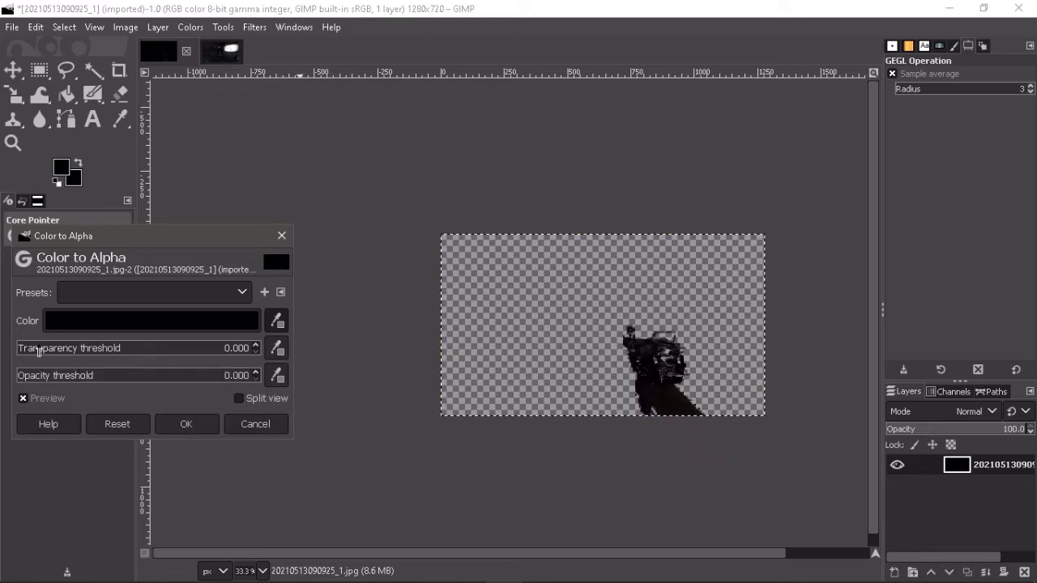
{"action": "left_click_drag", "start_coordinate": [29, 348], "coordinate": [5, 350]}
{"action": "left_click", "coordinate": [254, 370]}
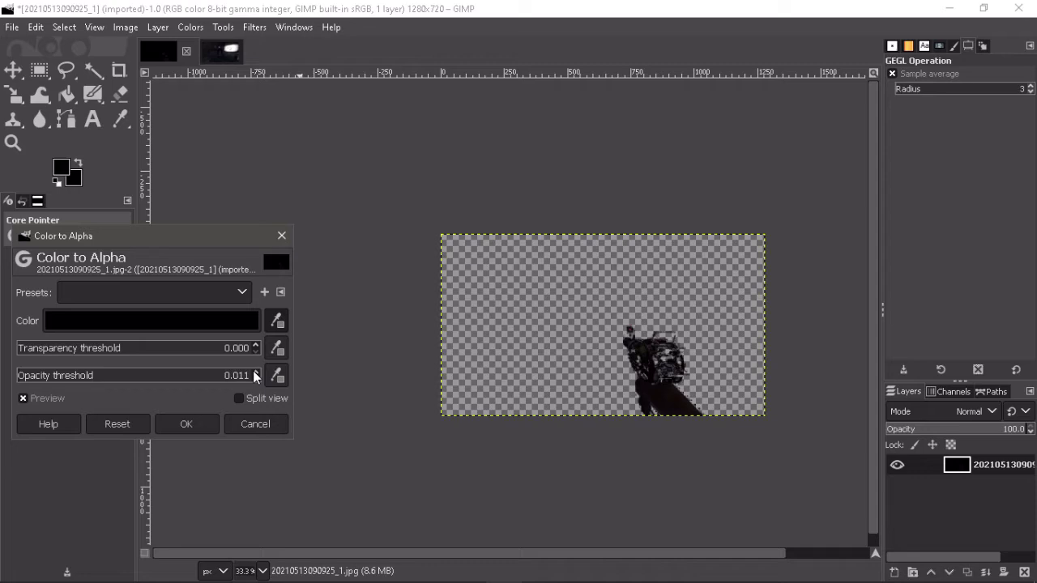
{"action": "left_click", "coordinate": [253, 378]}
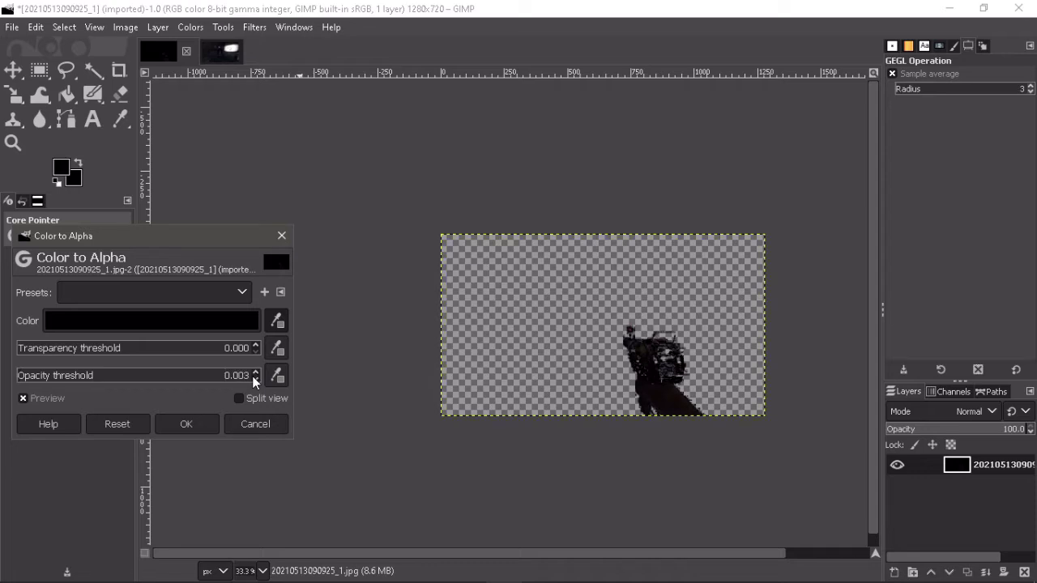
{"action": "scroll", "coordinate": [671, 373], "scroll_direction": "up", "scroll_amount": 4}
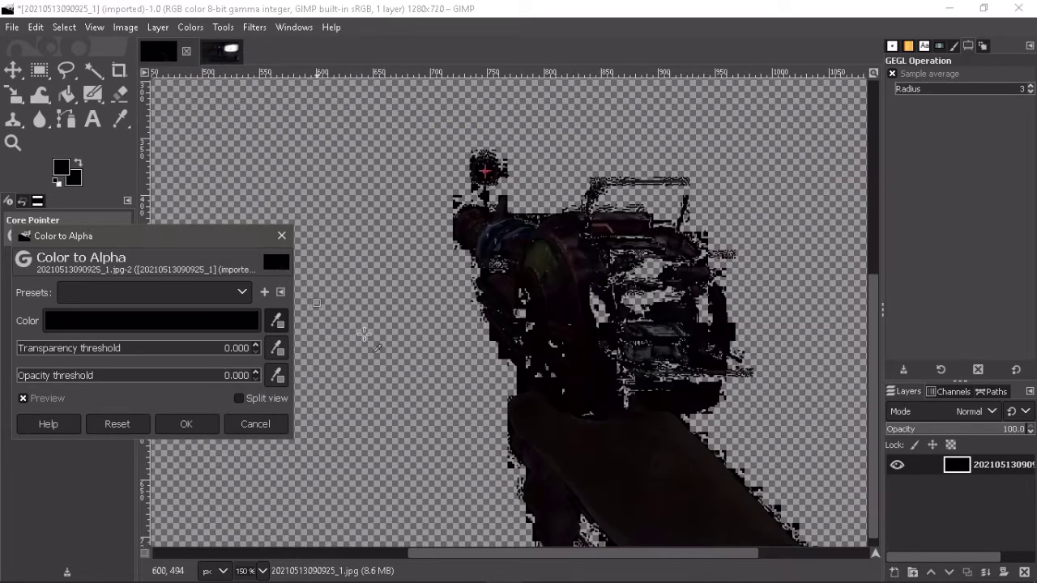
{"action": "key", "text": "1"}
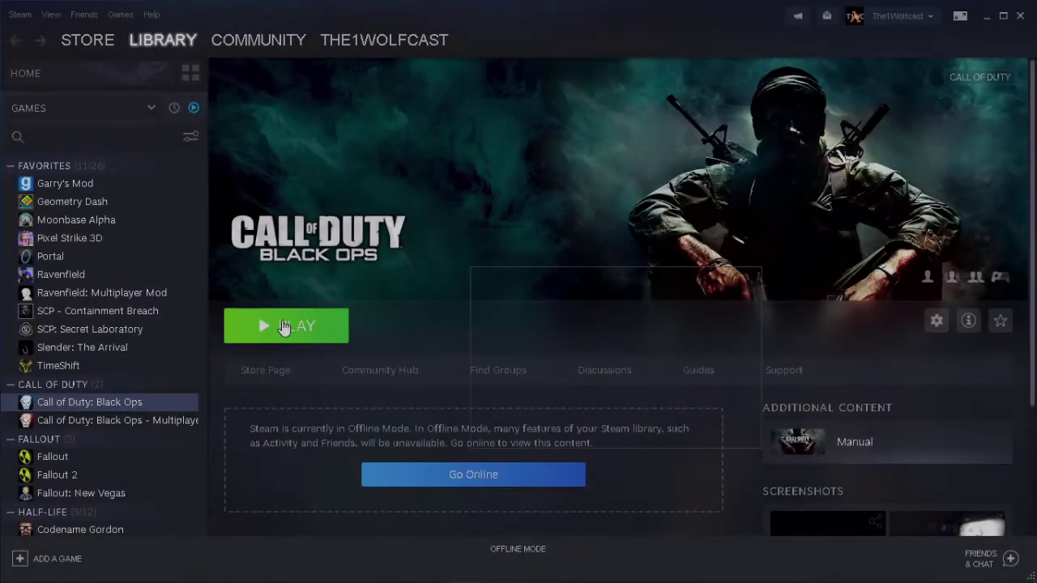
Launch Black Ops and cycle the graphics Video Mode through the available resolutions
{"action": "left_click", "coordinate": [283, 326]}
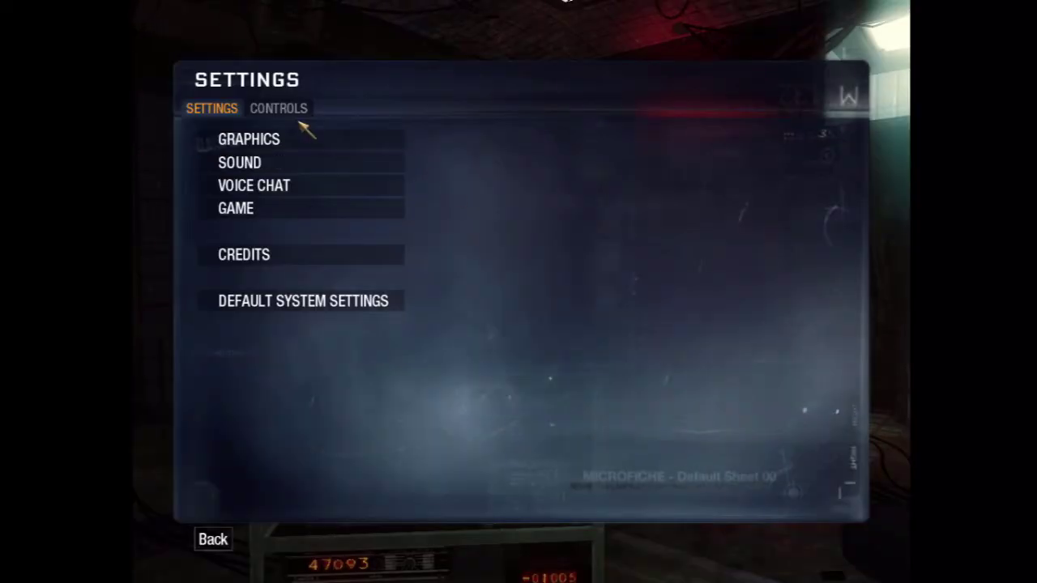
{"action": "left_click", "coordinate": [299, 139]}
{"action": "left_click", "coordinate": [727, 163]}
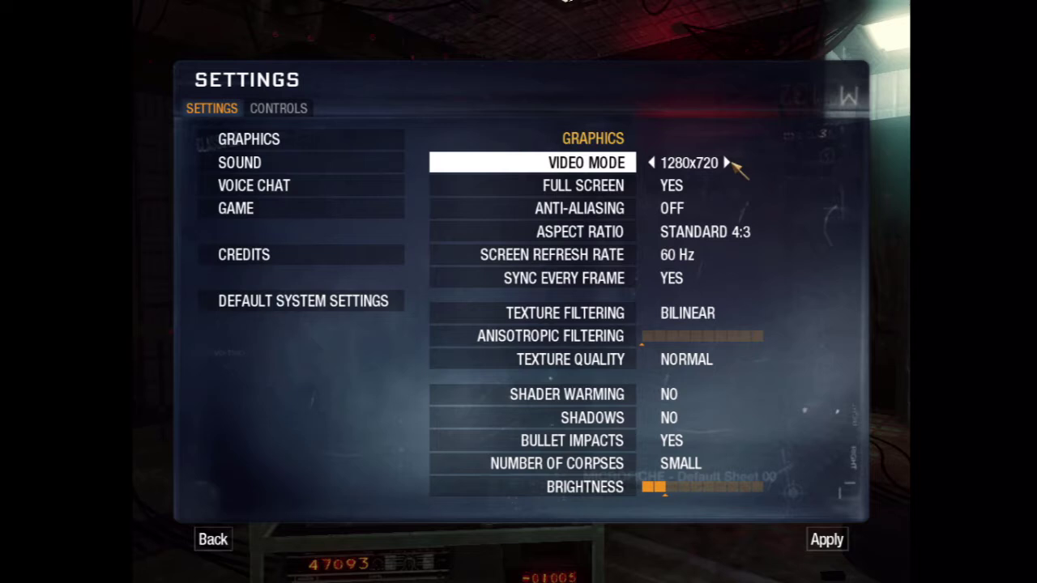
{"action": "left_click", "coordinate": [727, 163]}
{"action": "left_click", "coordinate": [661, 164]}
{"action": "left_click", "coordinate": [661, 163]}
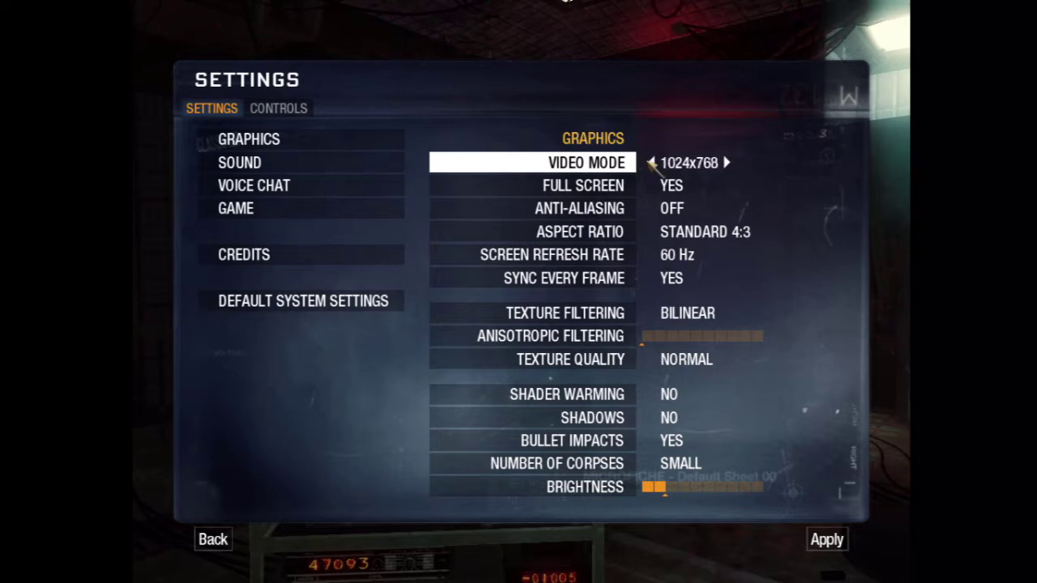
{"action": "left_click", "coordinate": [661, 164]}
{"action": "left_click", "coordinate": [726, 163]}
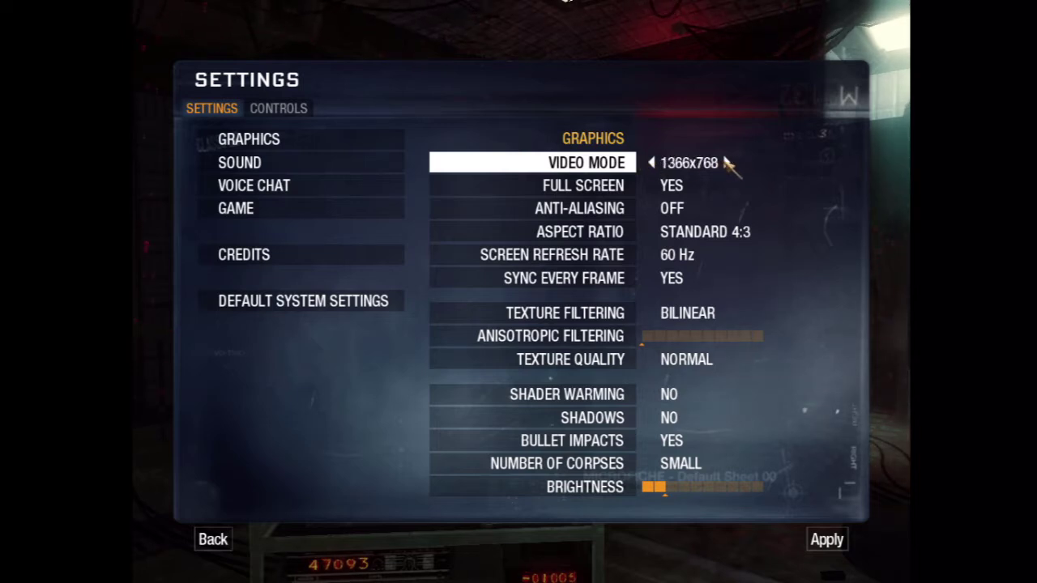
{"action": "left_click", "coordinate": [726, 163]}
Toggle full screen off and back on, and set the aspect ratio to WIDE 16:9
{"action": "key", "text": "Down"}
{"action": "key", "text": "Right"}
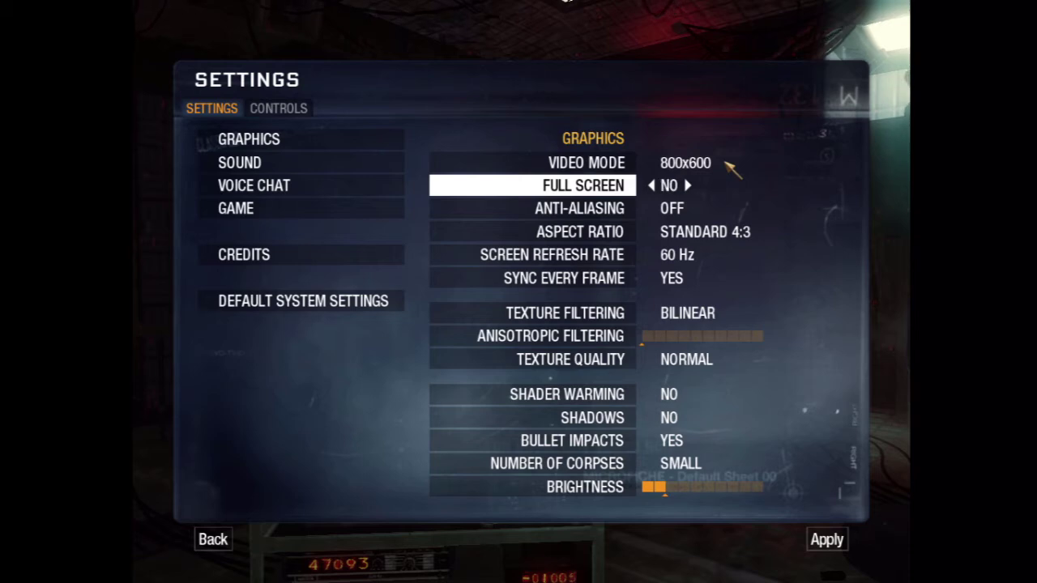
{"action": "key", "text": "Up"}
{"action": "key", "text": "Down"}
{"action": "key", "text": "Right"}
{"action": "key", "text": "Down"}
{"action": "key", "text": "Down"}
{"action": "key", "text": "Right"}
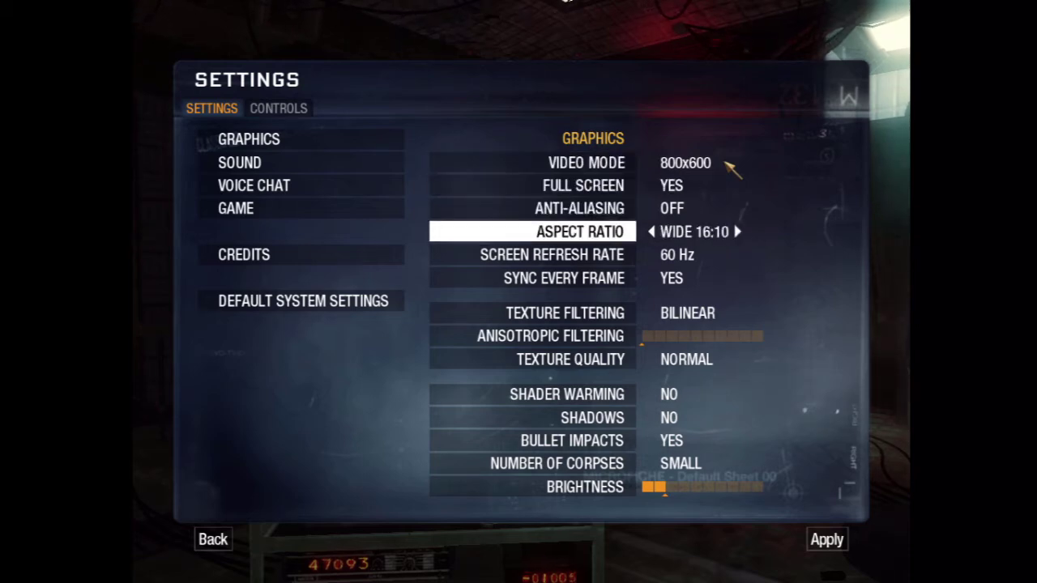
{"action": "key", "text": "Right"}
{"action": "key", "text": "Up"}
{"action": "key", "text": "Up"}
{"action": "key", "text": "Up"}
Adjust video mode, raise anti-aliasing to 8X, turn shadows on, and apply the settings
{"action": "left_click", "coordinate": [726, 163]}
{"action": "key", "text": "Right"}
{"action": "key", "text": "Right"}
{"action": "key", "text": "Right"}
{"action": "key", "text": "Right"}
{"action": "key", "text": "Right"}
{"action": "key", "text": "Right"}
{"action": "key", "text": "Right"}
{"action": "key", "text": "Right"}
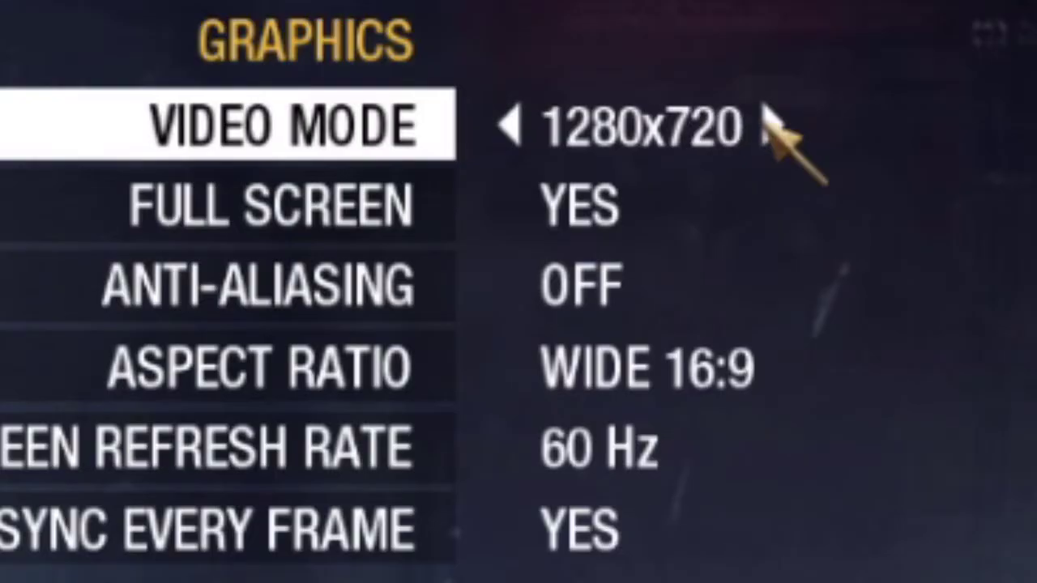
{"action": "key", "text": "Down"}
{"action": "key", "text": "Down"}
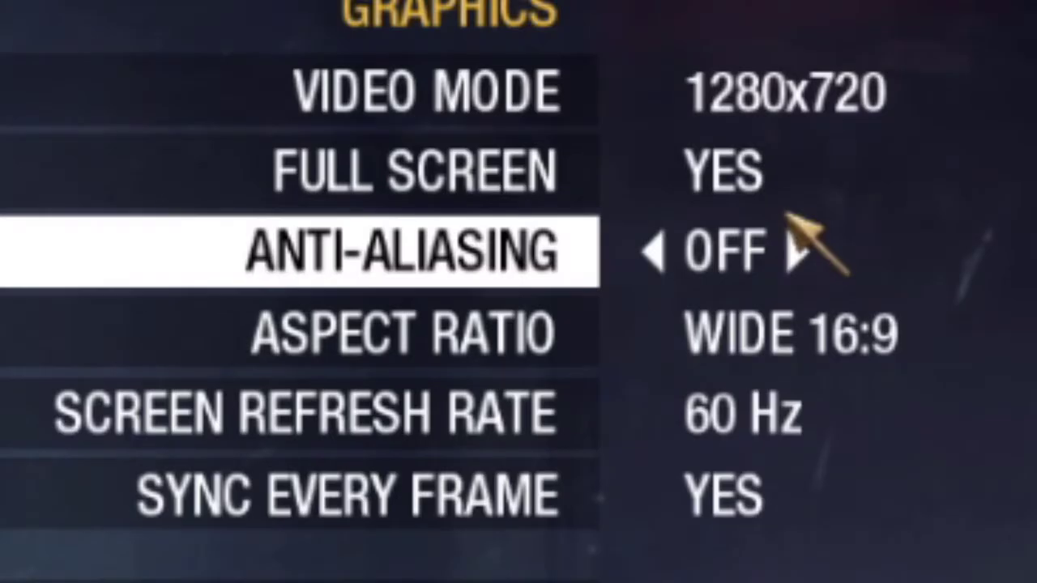
{"action": "key", "text": "Right"}
{"action": "key", "text": "Right"}
{"action": "key", "text": "Right"}
{"action": "key", "text": "Right"}
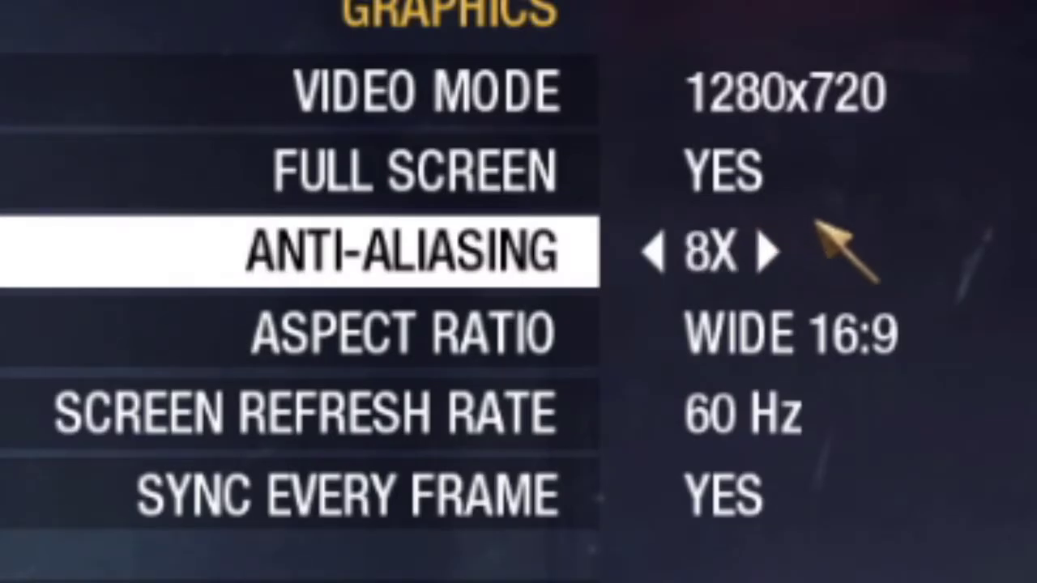
{"action": "key", "text": "Right"}
{"action": "key", "text": "Right"}
{"action": "key", "text": "Right"}
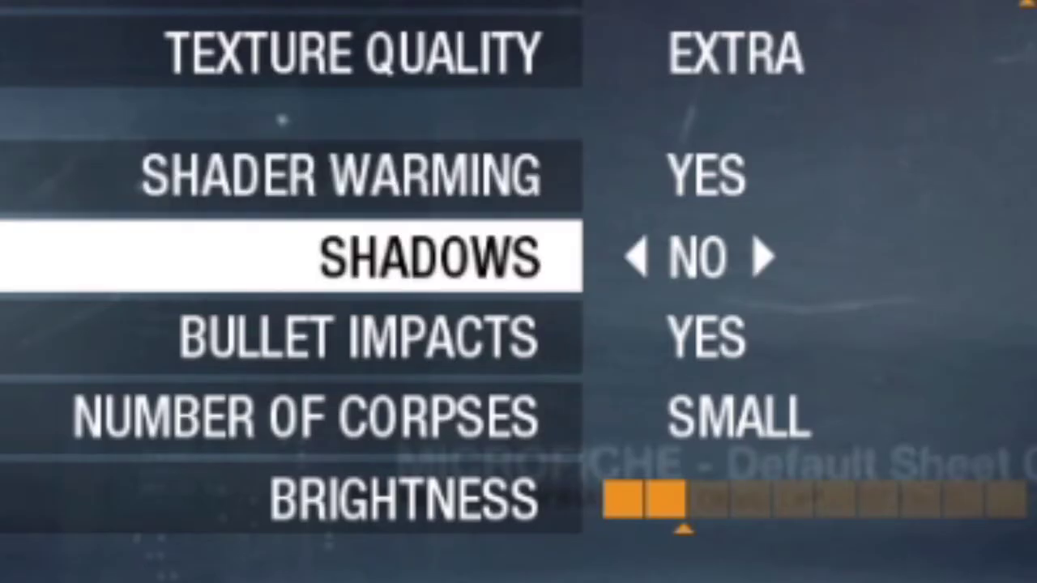
{"action": "key", "text": "Right"}
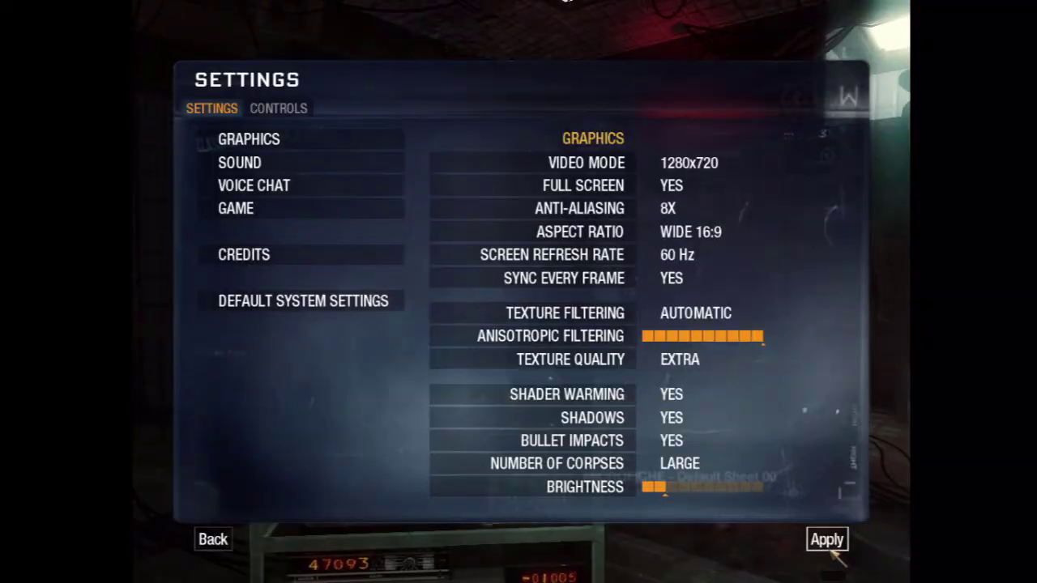
{"action": "left_click", "coordinate": [827, 540]}
{"action": "left_click", "coordinate": [559, 338]}
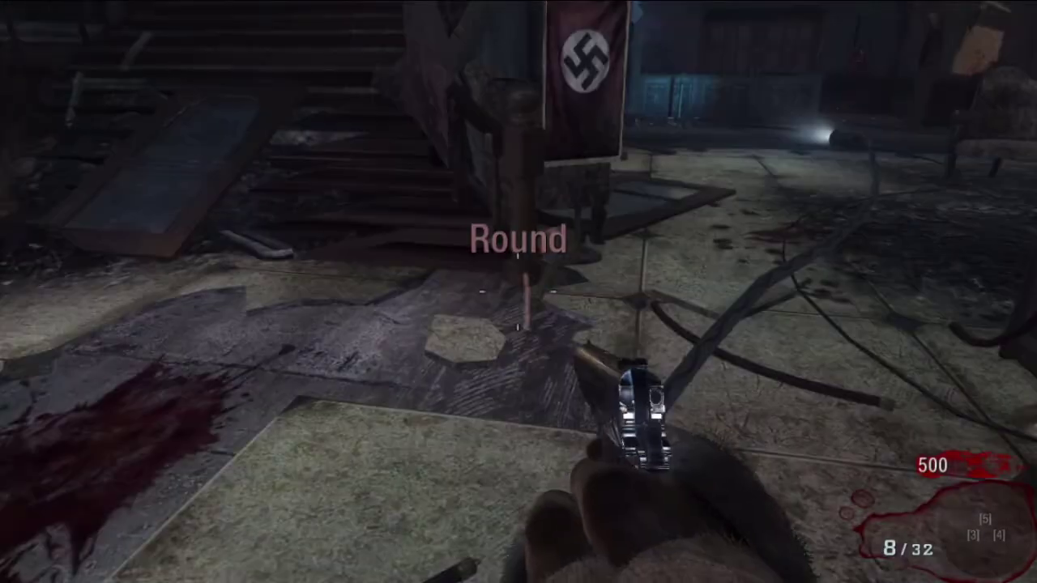
Walk through the archway and down the dark corridor into the large hall
{"action": "key", "text": "w"}
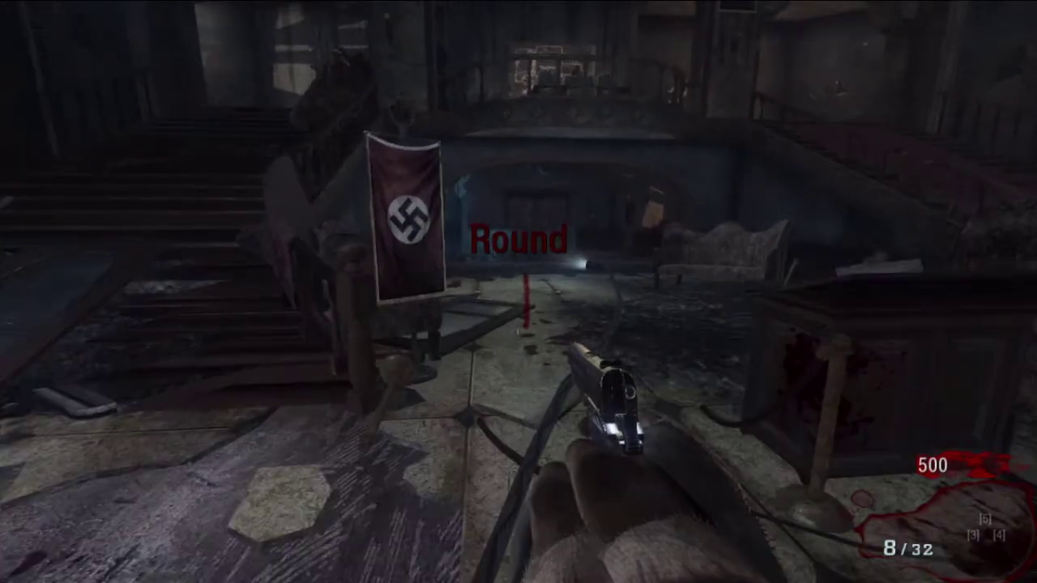
{"action": "key", "text": "w"}
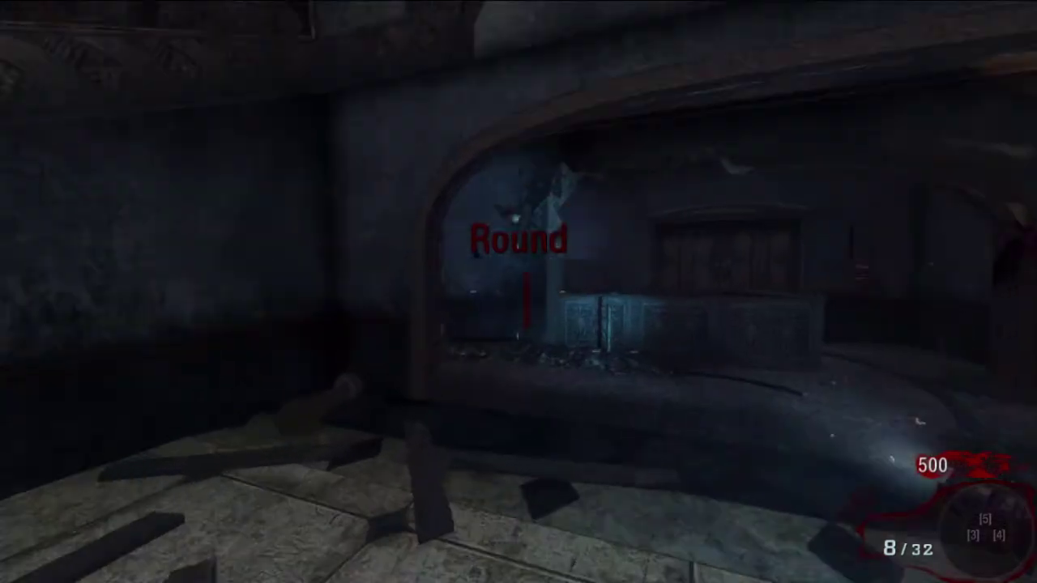
{"action": "key", "text": "w"}
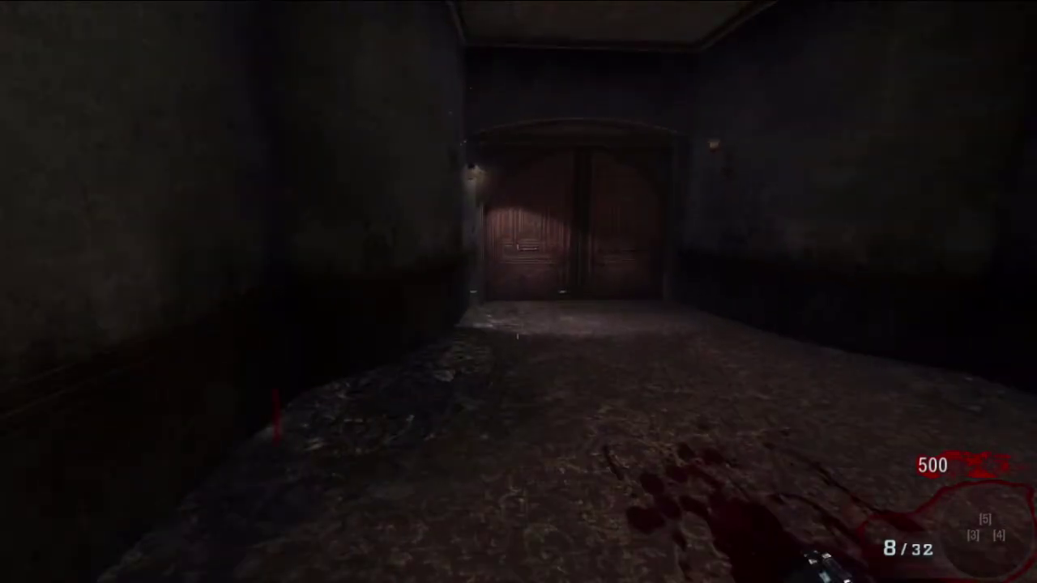
{"action": "key", "text": "w"}
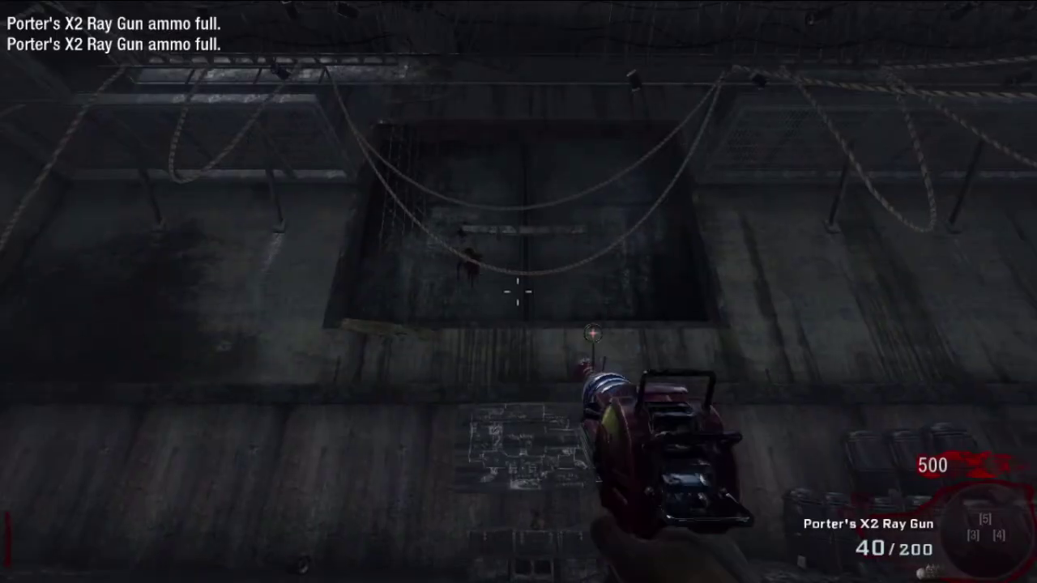
{"action": "key", "text": "w"}
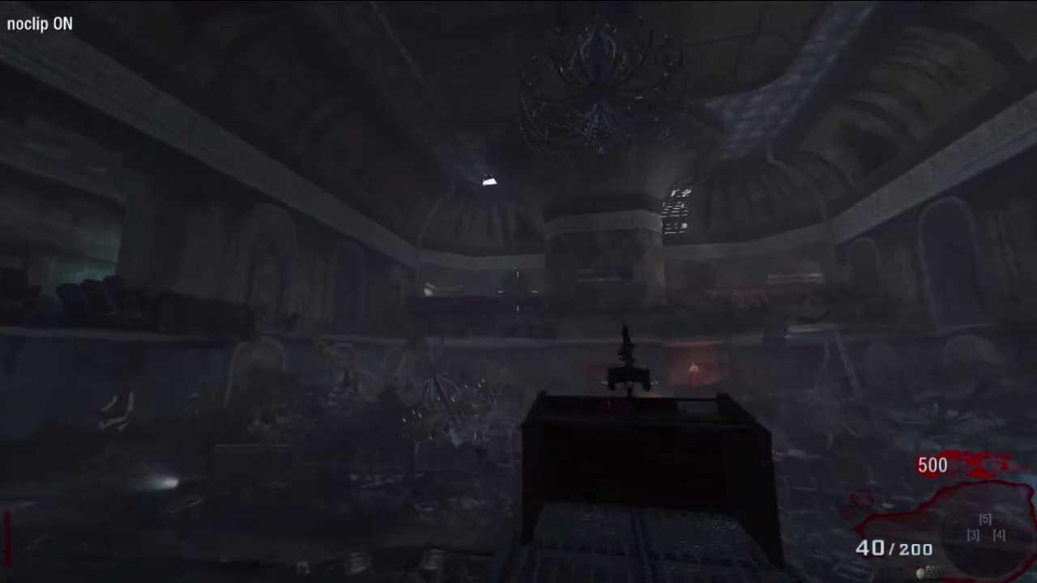
Fly with noclip to the large machine, step onto its pad, then back out to frame it
{"action": "key", "text": "w"}
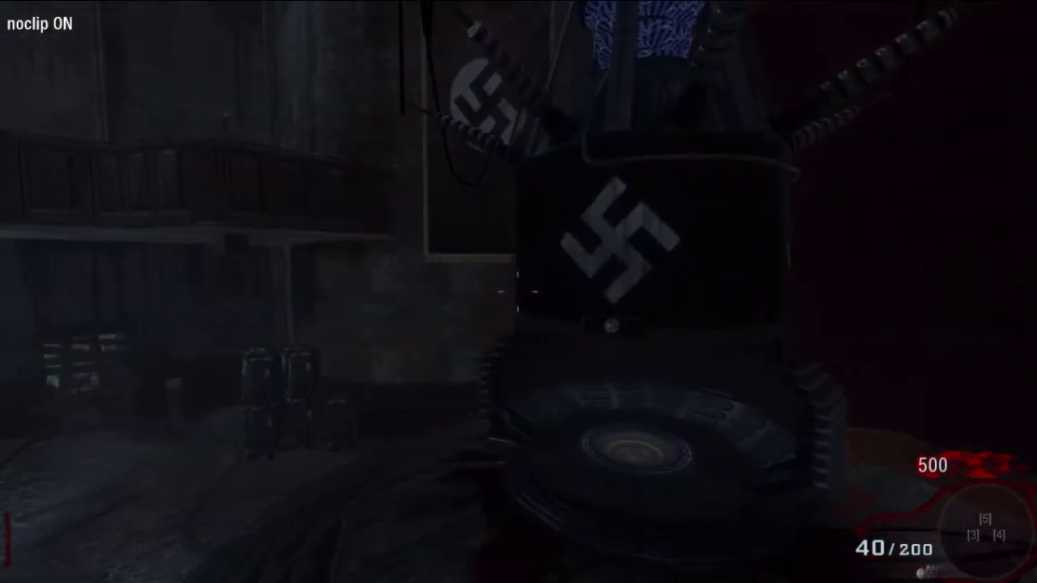
{"action": "key", "text": "n"}
{"action": "key", "text": "w"}
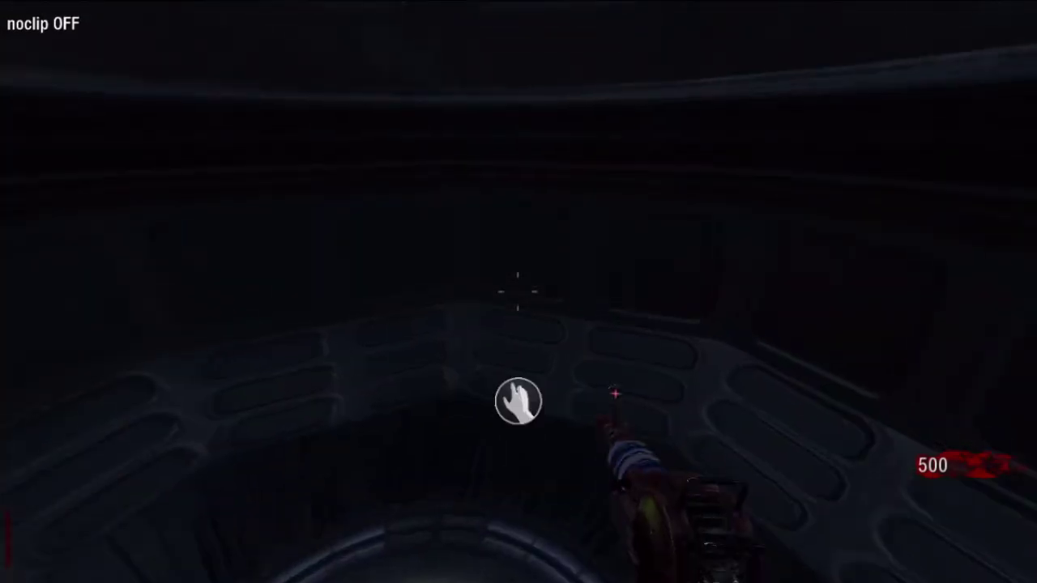
{"action": "key", "text": "s"}
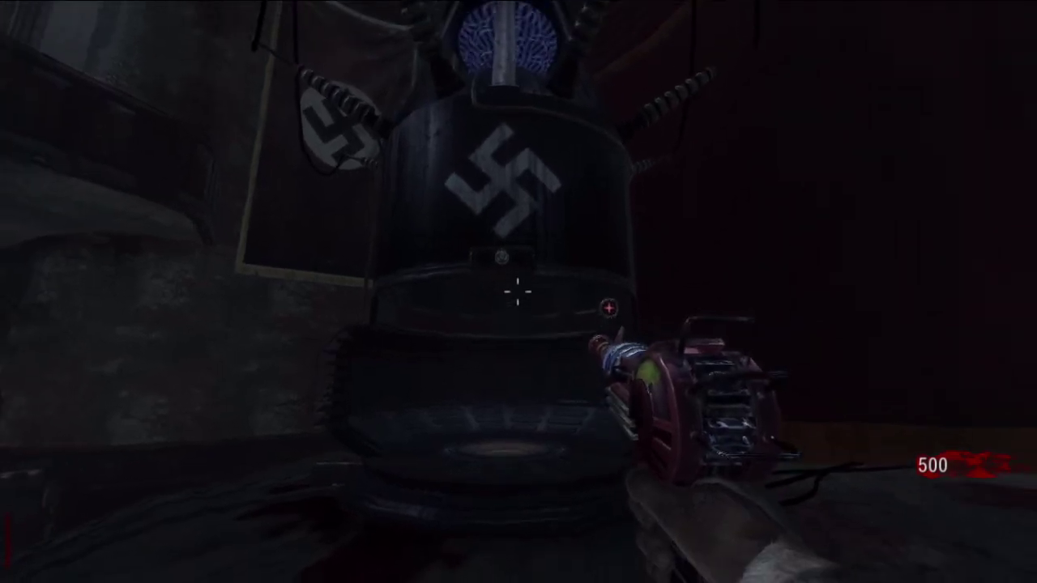
{"action": "key", "text": "n"}
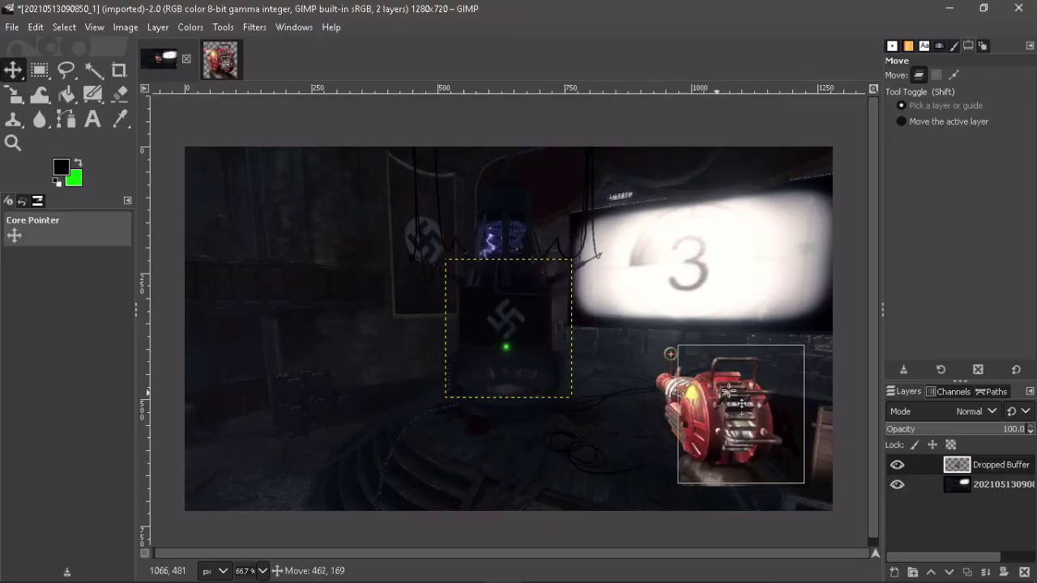
Drag the pasted Ray Gun layer, then undo its placement to remove it from the screenshot
{"action": "left_click_drag", "start_coordinate": [741, 403], "coordinate": [571, 411]}
{"action": "key", "text": "ctrl+z"}
{"action": "key", "text": "ctrl+z"}
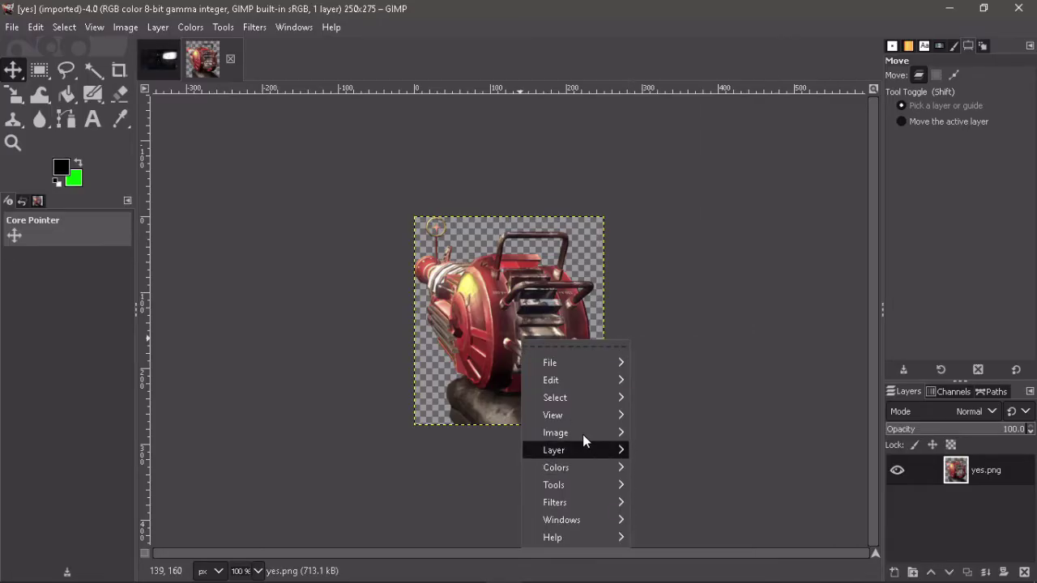
Scale the gun image to 500×550 and drop it into the game screenshot as a new layer
{"action": "mouse_move", "coordinate": [583, 447]}
{"action": "mouse_move", "coordinate": [671, 473]}
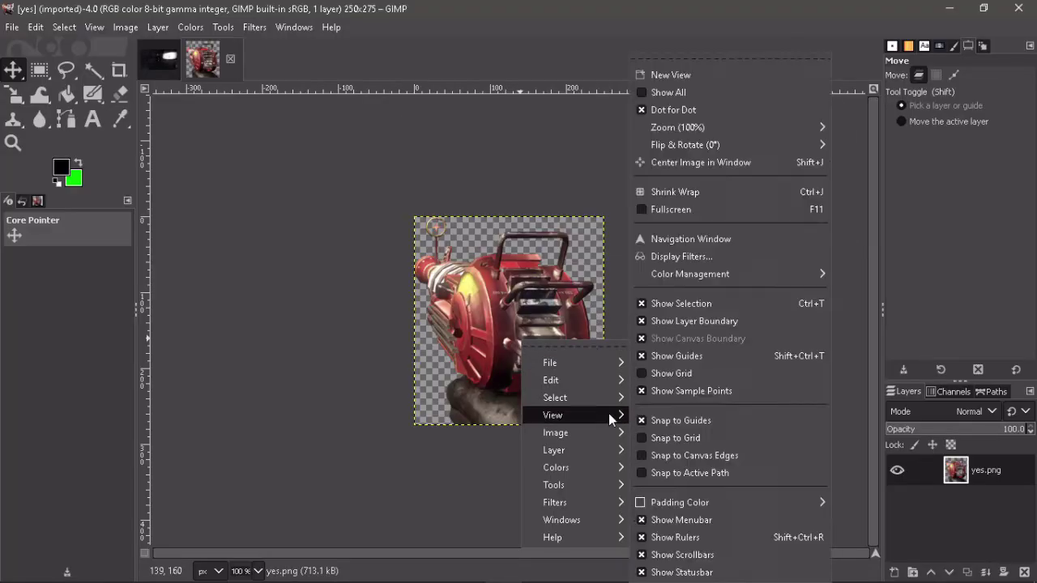
{"action": "mouse_move", "coordinate": [620, 430]}
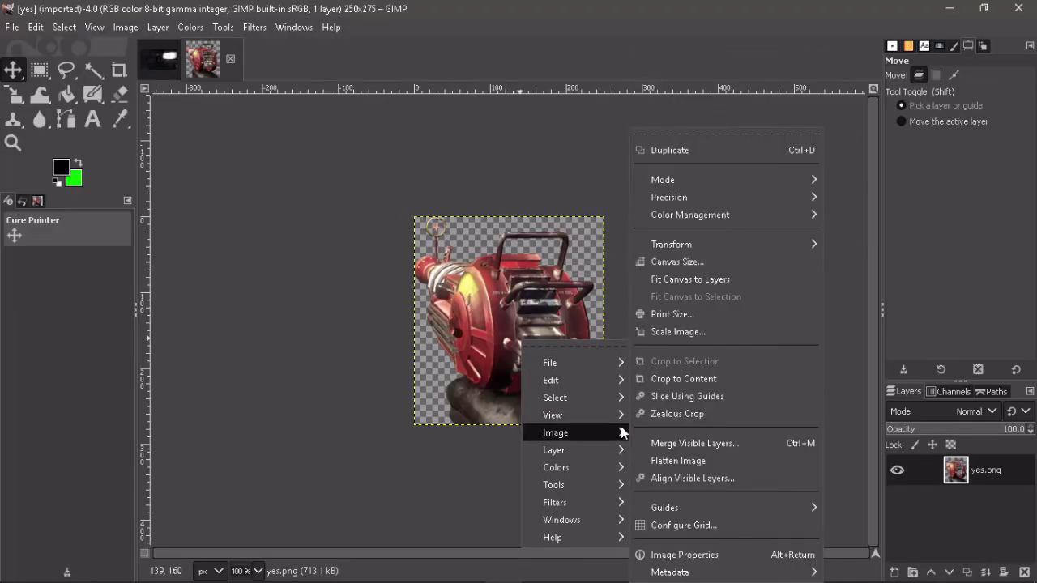
{"action": "left_click", "coordinate": [663, 334]}
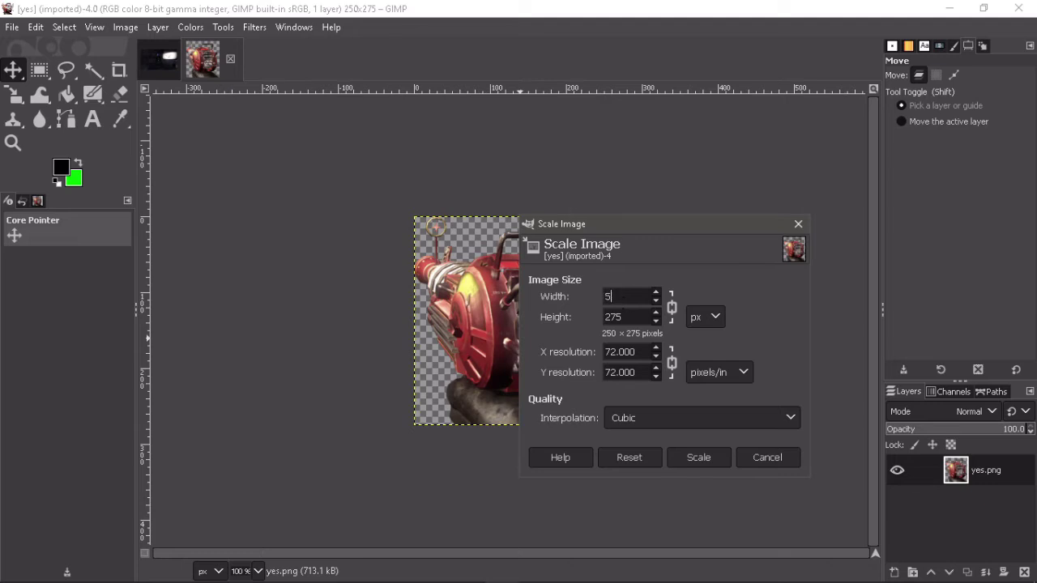
{"action": "left_click", "coordinate": [702, 458]}
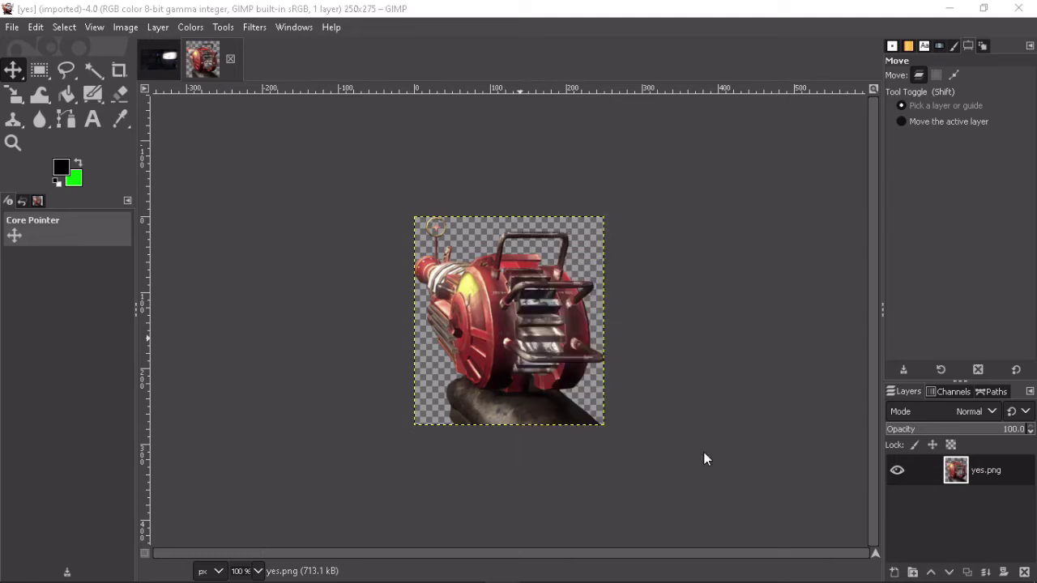
{"action": "left_click_drag", "start_coordinate": [173, 66], "coordinate": [654, 389]}
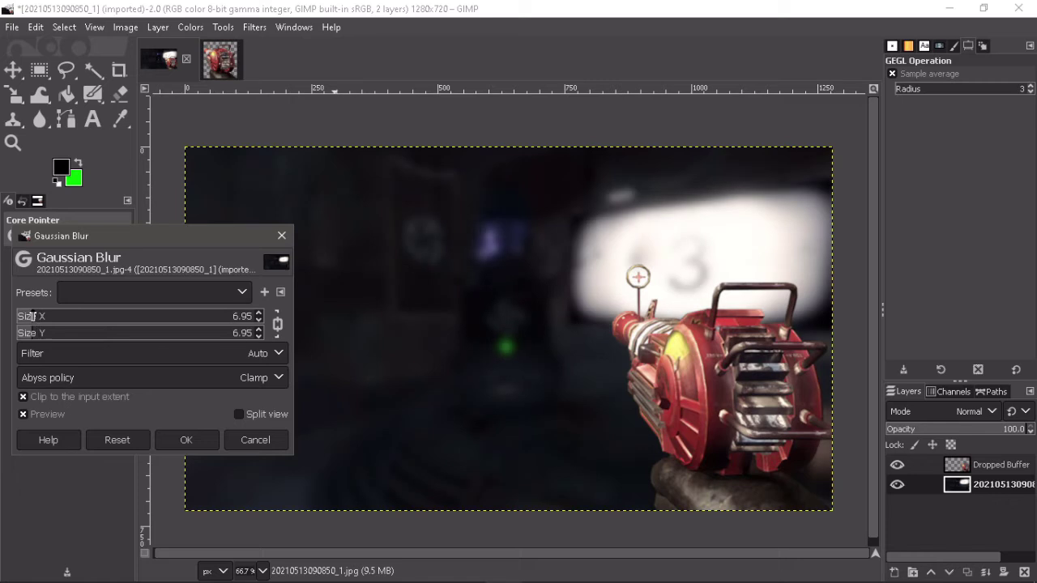
Apply an 8.23 Gaussian blur, then give the gun a white glow with radius 3.89, opacity 0.215
{"action": "mouse_move", "coordinate": [44, 316]}
{"action": "left_mouse_down"}
{"action": "mouse_move", "coordinate": [24, 316]}
{"action": "mouse_move", "coordinate": [34, 316]}
{"action": "left_mouse_up"}
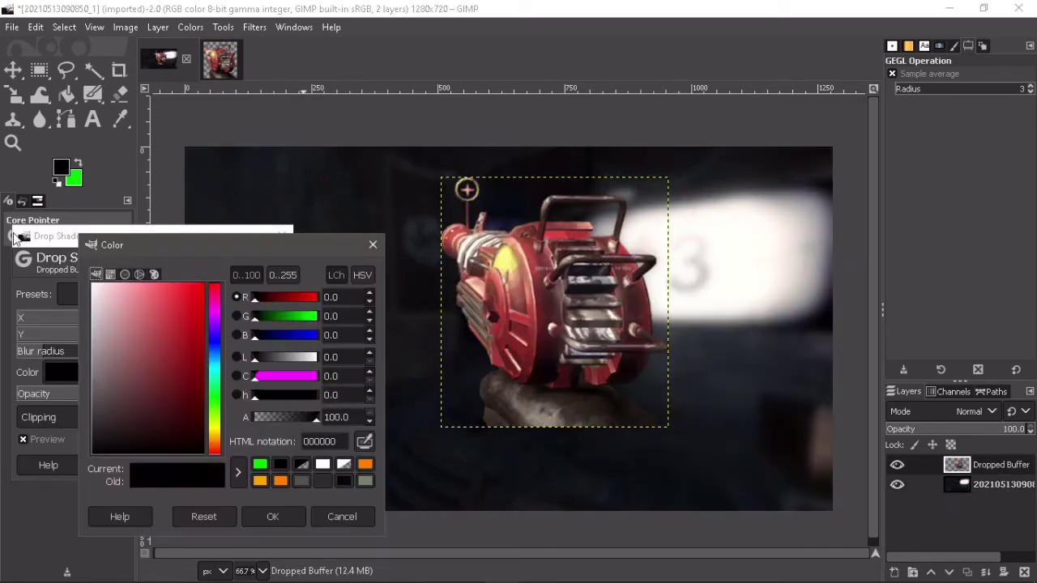
{"action": "left_click", "coordinate": [259, 510]}
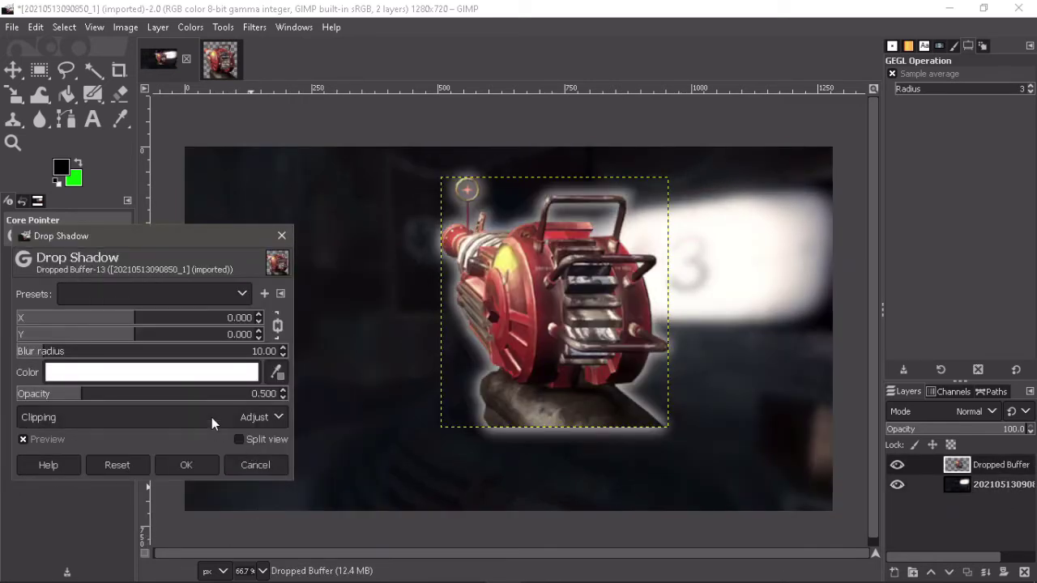
{"action": "left_click_drag", "start_coordinate": [65, 394], "coordinate": [42, 394]}
{"action": "left_click", "coordinate": [30, 351]}
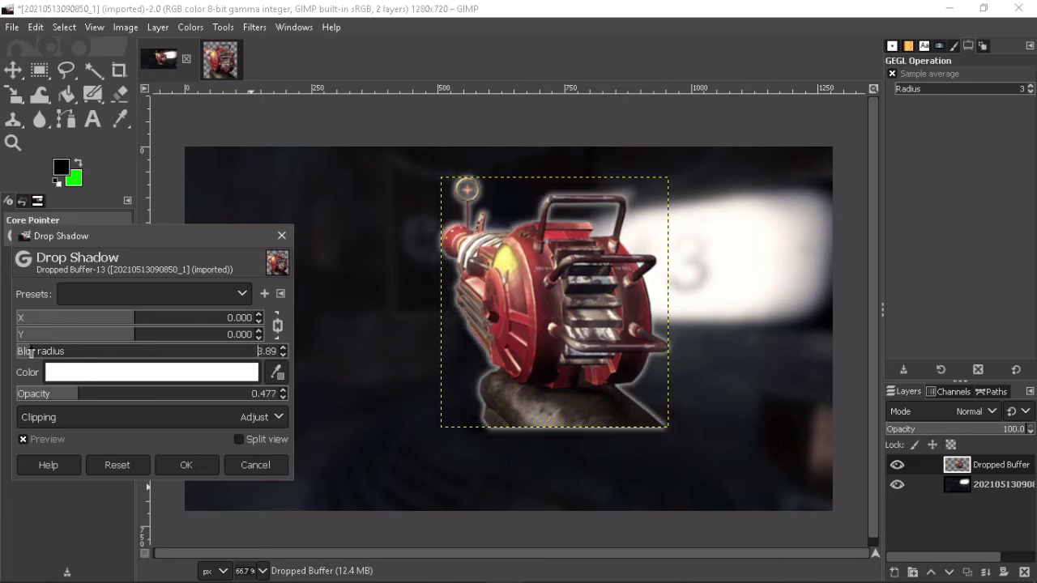
{"action": "mouse_move", "coordinate": [49, 395]}
{"action": "left_mouse_down"}
{"action": "mouse_move", "coordinate": [30, 396]}
{"action": "mouse_move", "coordinate": [39, 395]}
{"action": "left_mouse_up"}
{"action": "left_click", "coordinate": [170, 469]}
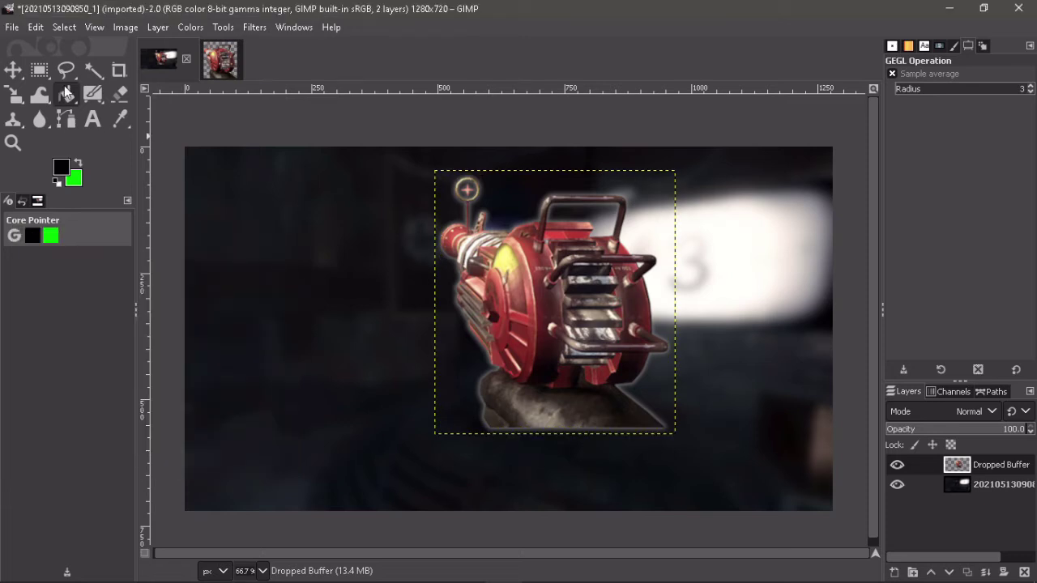
Move the gun into the bottom-right corner and select the background screenshot layer
{"action": "key", "text": "m"}
{"action": "left_click_drag", "start_coordinate": [491, 285], "coordinate": [657, 379]}
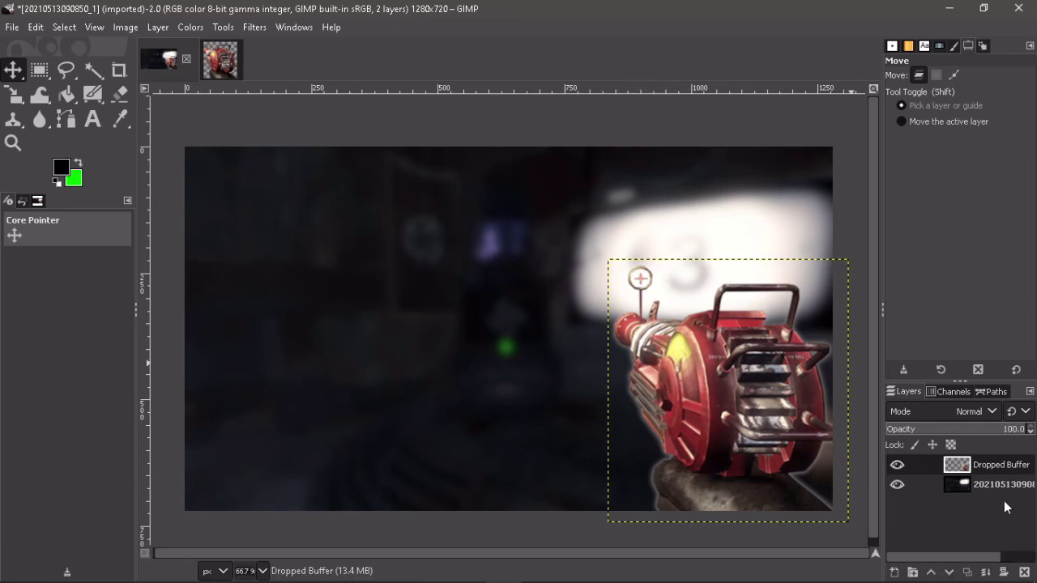
{"action": "left_click", "coordinate": [964, 484]}
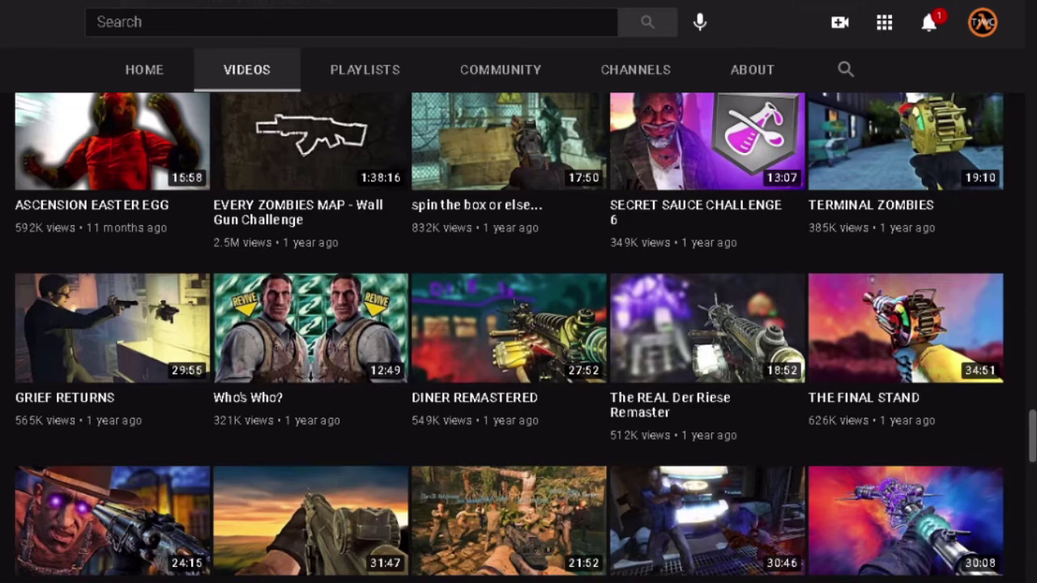
Scroll the channel's zombies video thumbnails, then nudge the gun slightly up in GIMP
{"action": "scroll", "coordinate": [980, 402], "scroll_direction": "up", "scroll_amount": 1}
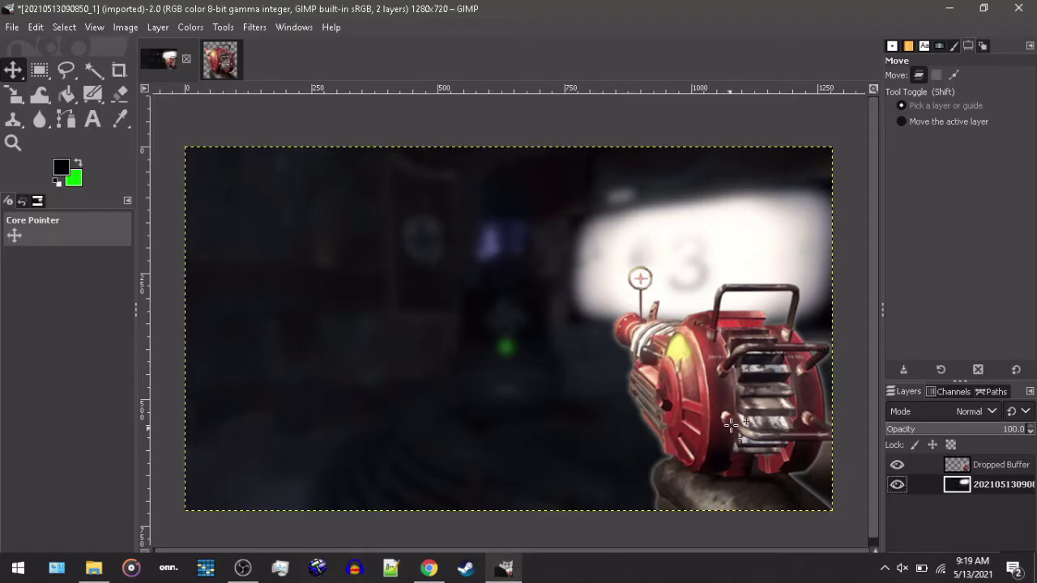
{"action": "left_click_drag", "start_coordinate": [731, 425], "coordinate": [731, 414]}
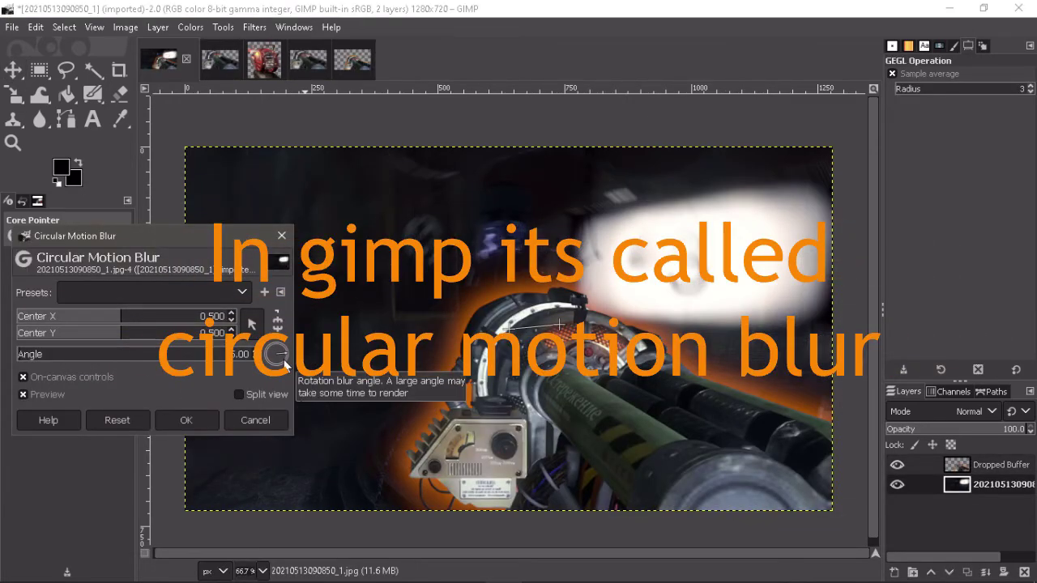
Apply a circular motion blur to the background, trying a large angle before settling on a small one
{"action": "scroll", "coordinate": [284, 361], "scroll_direction": "down", "scroll_amount": 1}
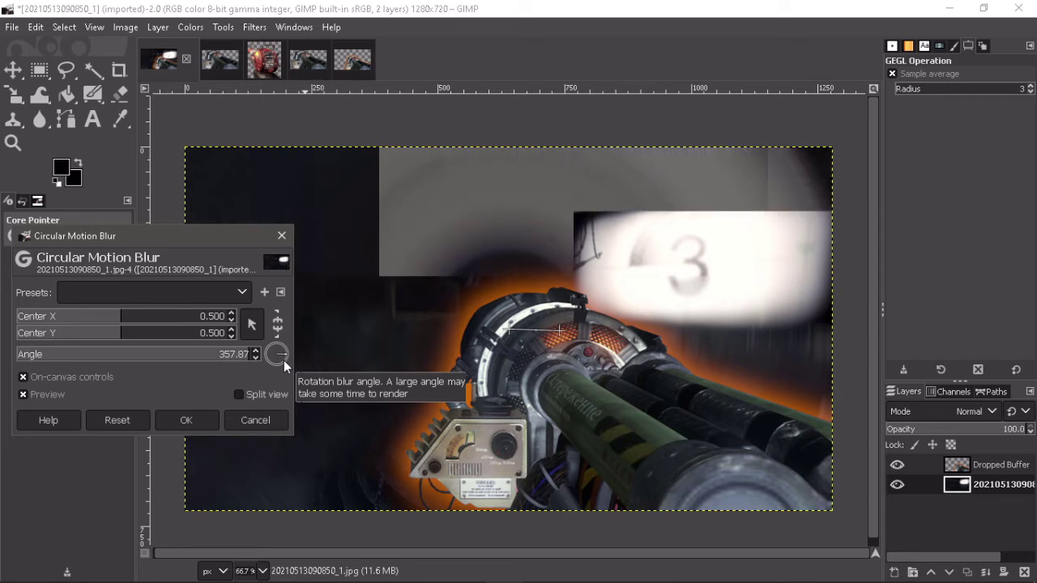
{"action": "left_click_drag", "start_coordinate": [283, 360], "coordinate": [257, 341]}
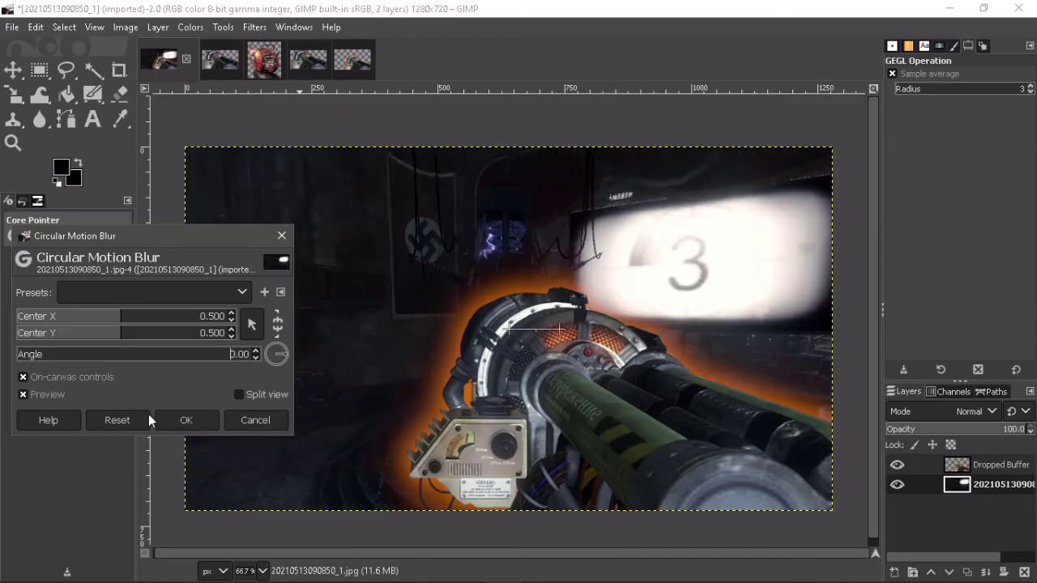
{"action": "left_click", "coordinate": [256, 349]}
{"action": "left_click", "coordinate": [256, 350]}
{"action": "left_click", "coordinate": [256, 350]}
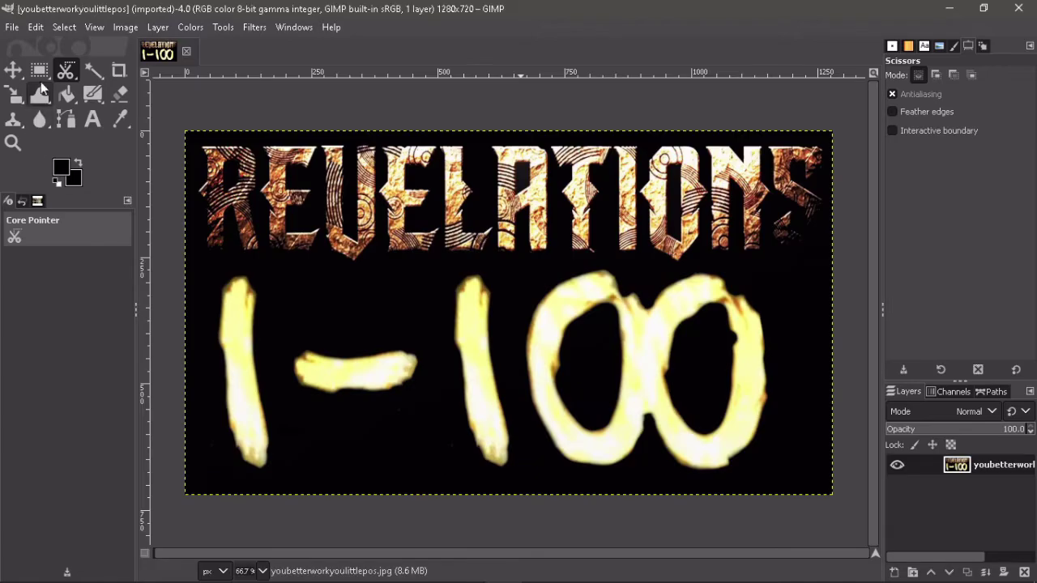
Make the black background transparent with Color to Alpha, transparency threshold about 0.091
{"action": "right_click", "coordinate": [372, 312]}
{"action": "mouse_move", "coordinate": [441, 439]}
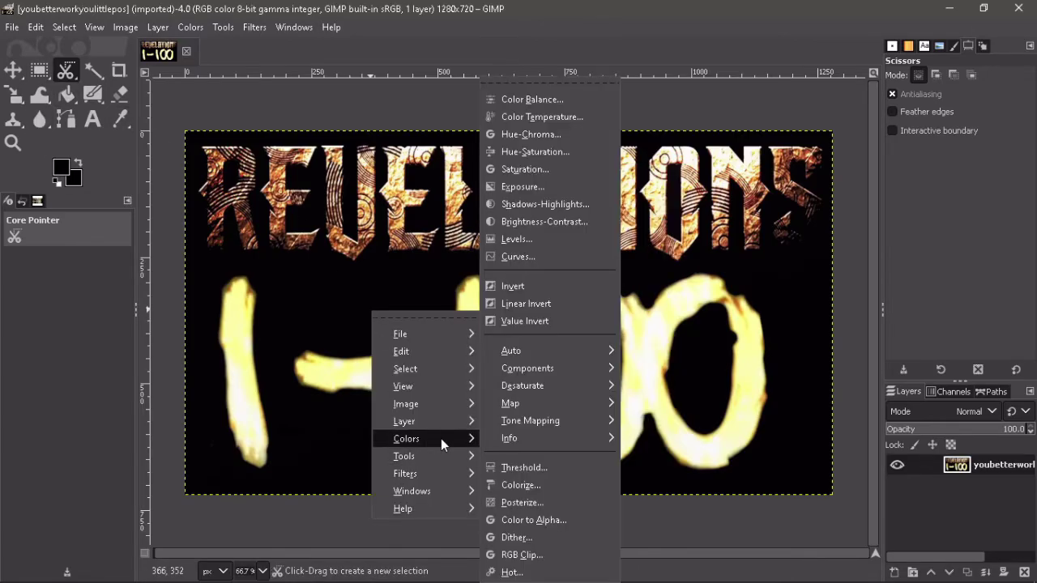
{"action": "left_click", "coordinate": [562, 519]}
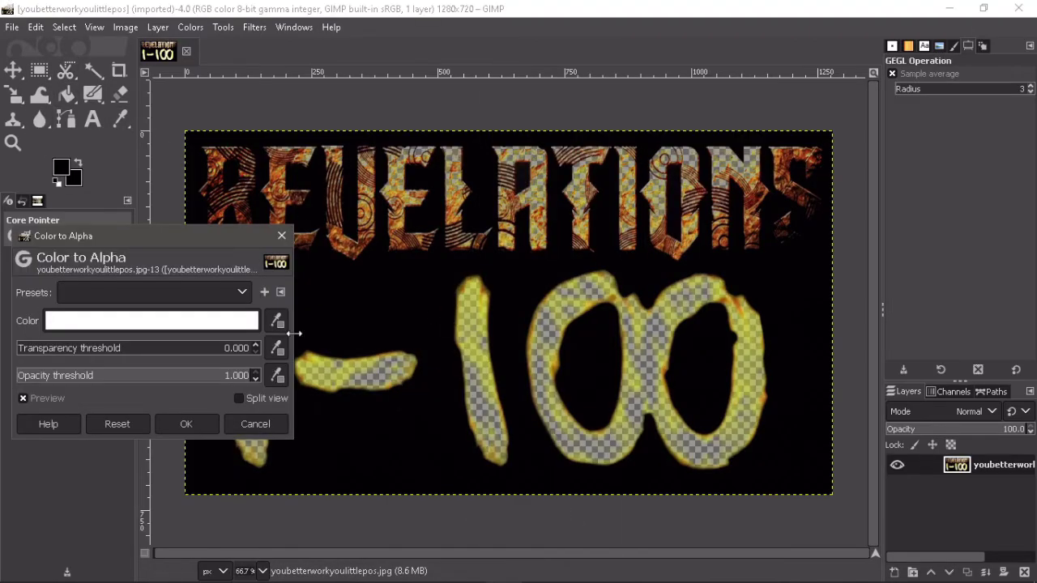
{"action": "left_click", "coordinate": [277, 322]}
{"action": "left_click", "coordinate": [357, 301]}
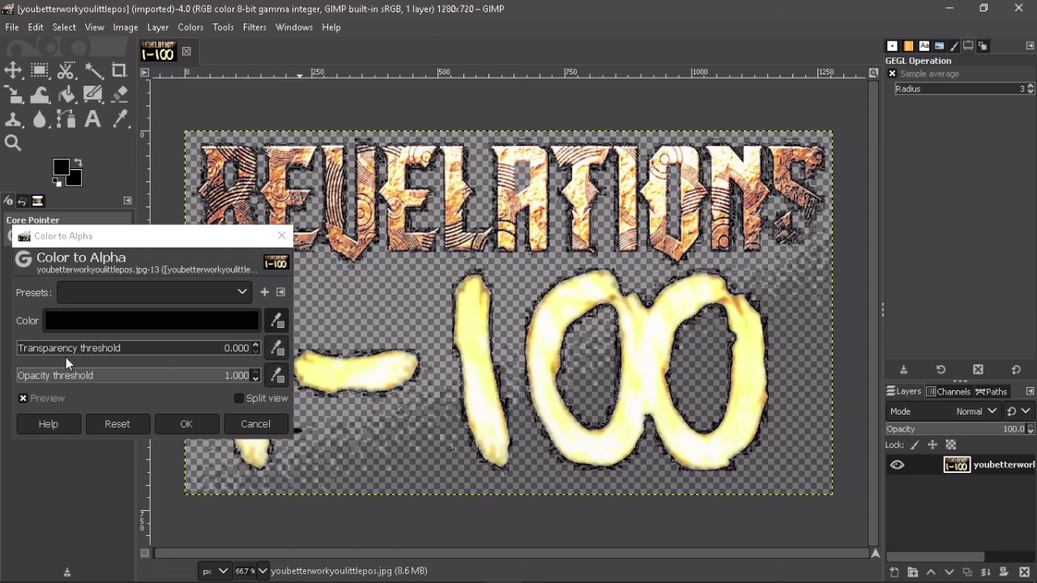
{"action": "left_click_drag", "start_coordinate": [65, 357], "coordinate": [15, 376]}
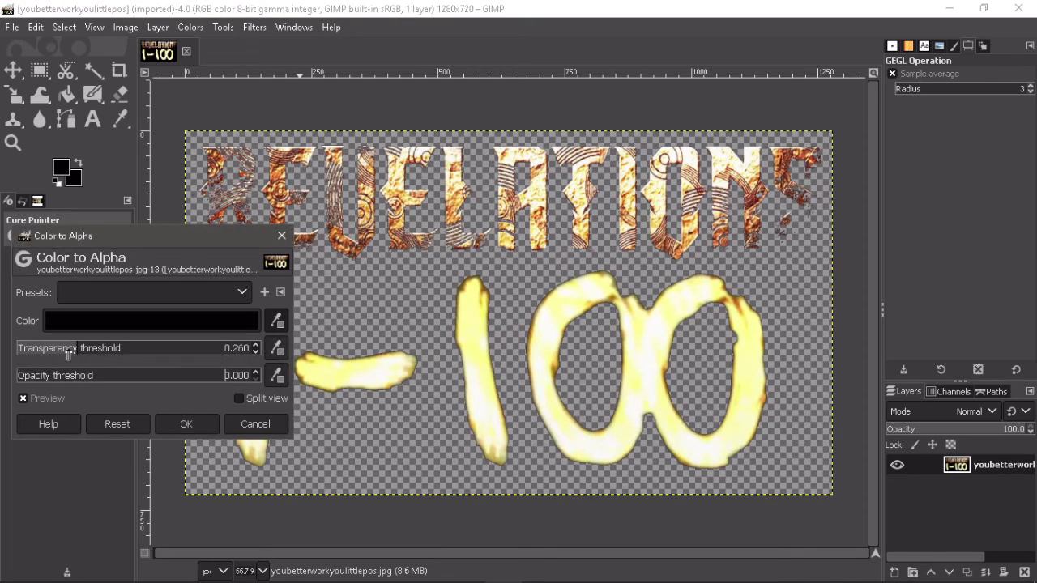
{"action": "left_click_drag", "start_coordinate": [69, 354], "coordinate": [40, 349]}
{"action": "left_click", "coordinate": [186, 424]}
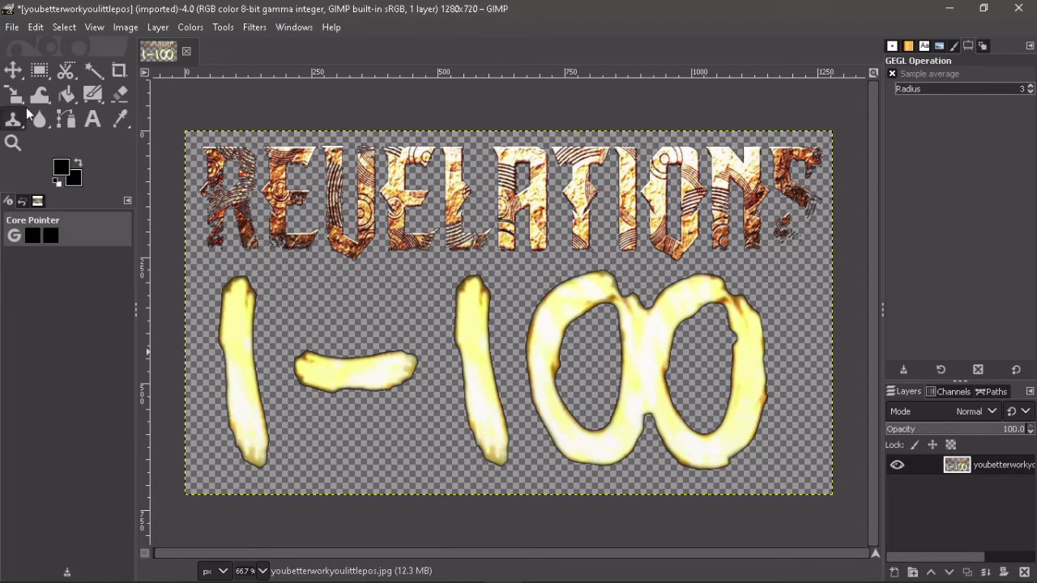
Crop the image down to just the fiery '100', leaving 667×425
{"action": "left_click", "coordinate": [119, 71]}
{"action": "left_click_drag", "start_coordinate": [440, 279], "coordinate": [523, 317]}
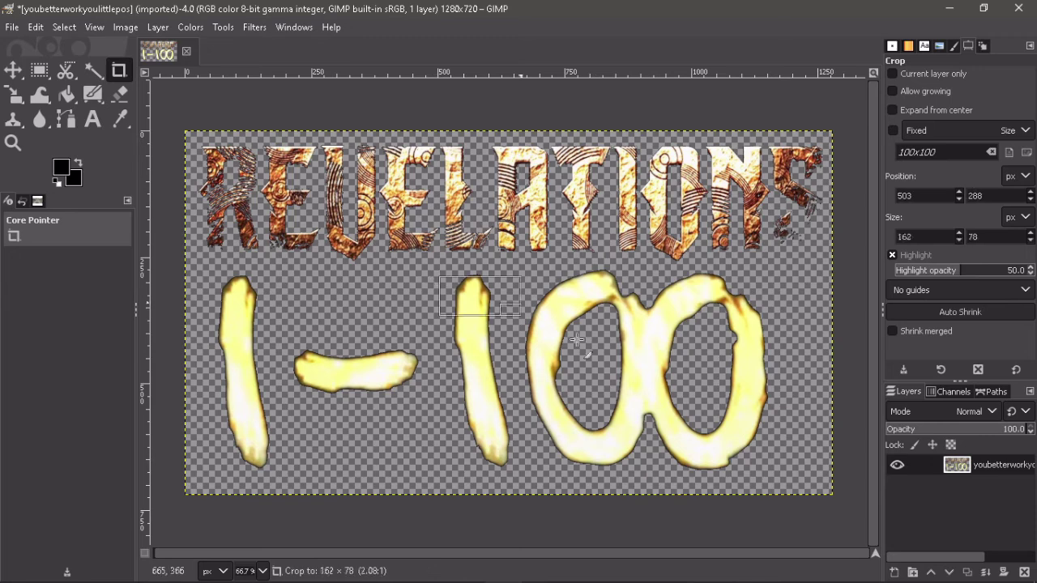
{"action": "left_click_drag", "start_coordinate": [577, 340], "coordinate": [778, 481]}
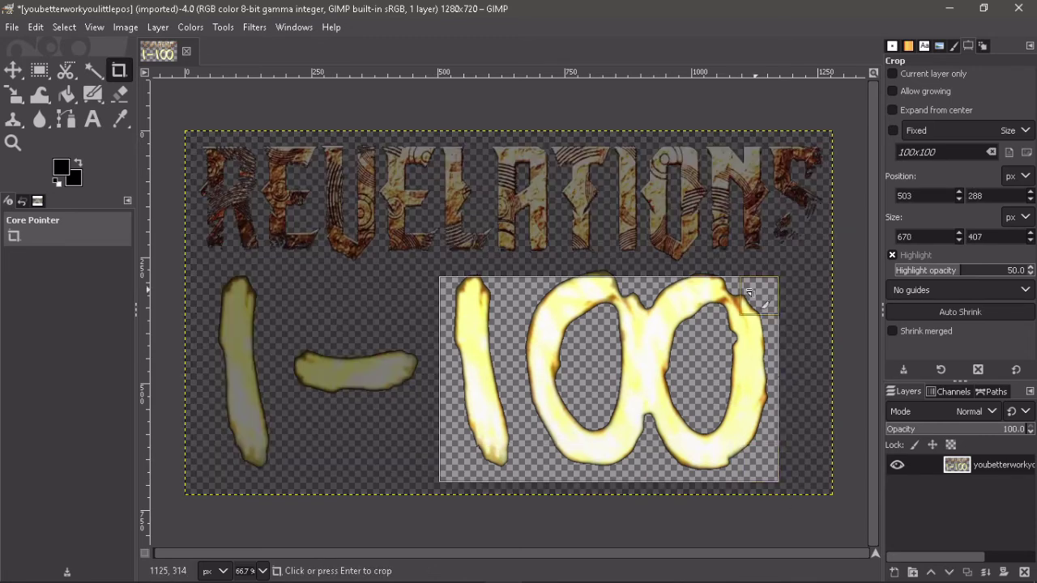
{"action": "left_click_drag", "start_coordinate": [751, 292], "coordinate": [738, 278]}
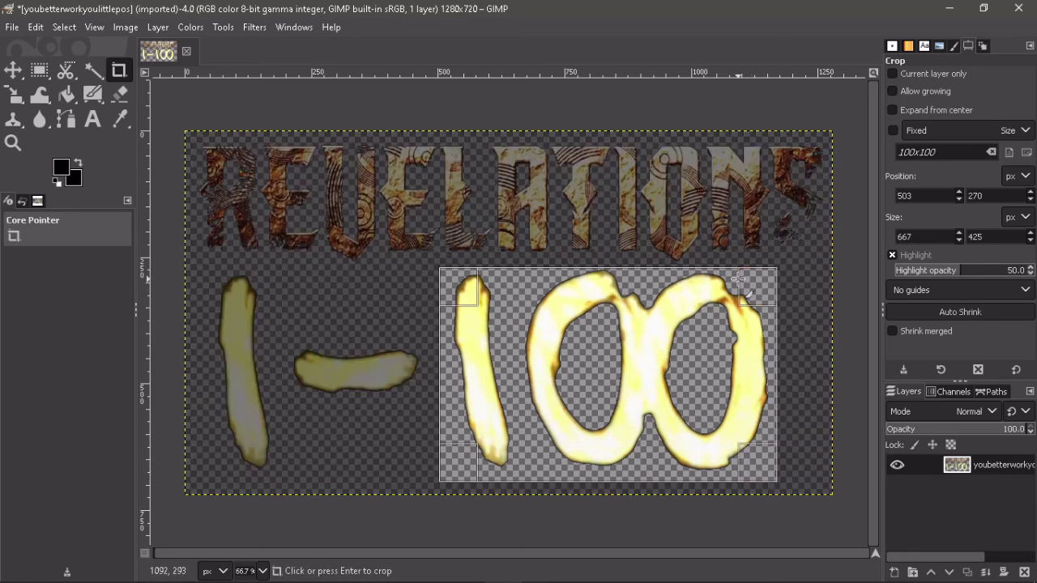
{"action": "key", "text": "Return"}
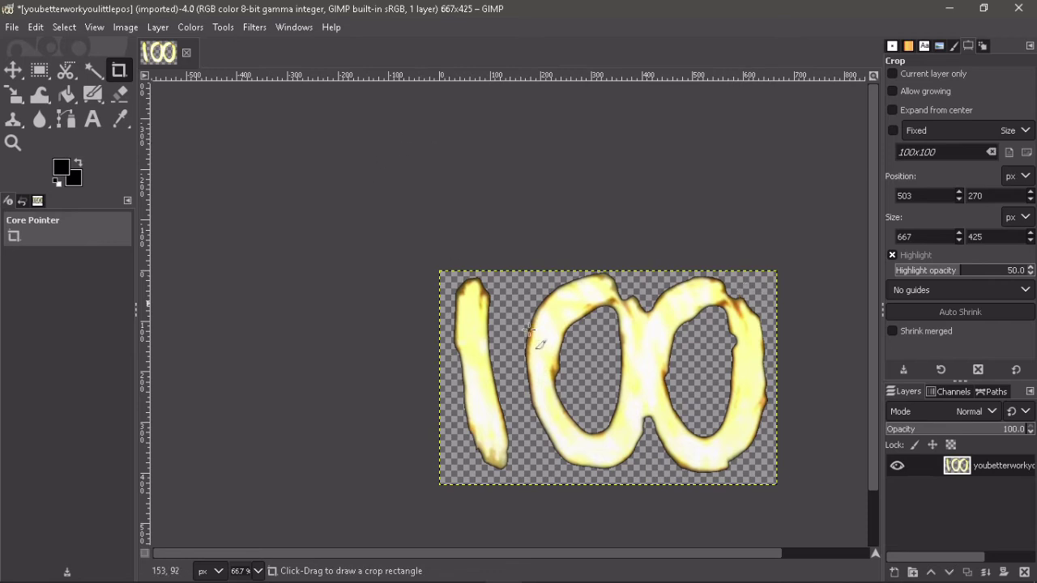
{"action": "left_click", "coordinate": [12, 27]}
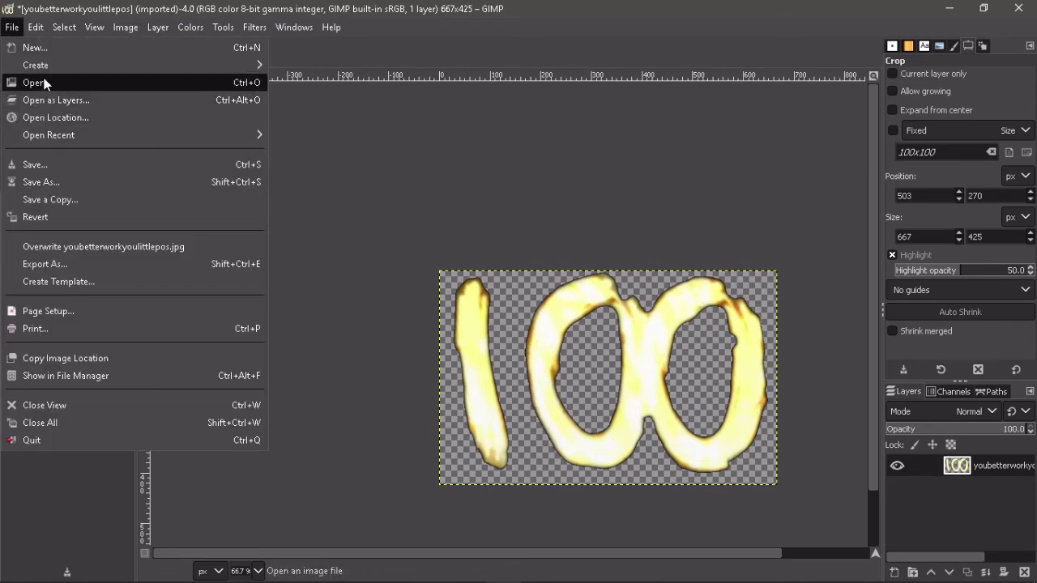
{"action": "mouse_move", "coordinate": [214, 141]}
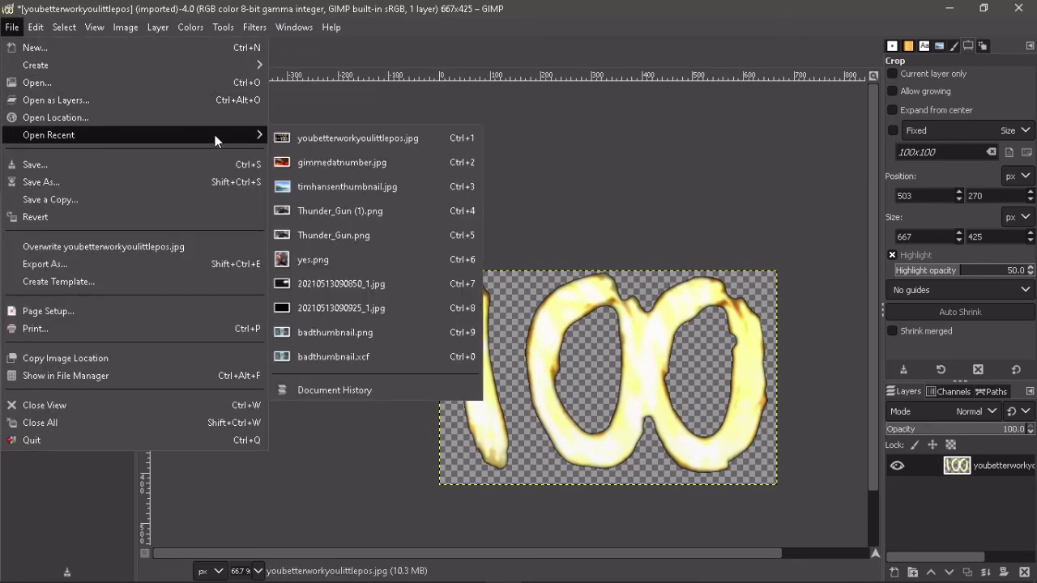
{"action": "left_click", "coordinate": [331, 187]}
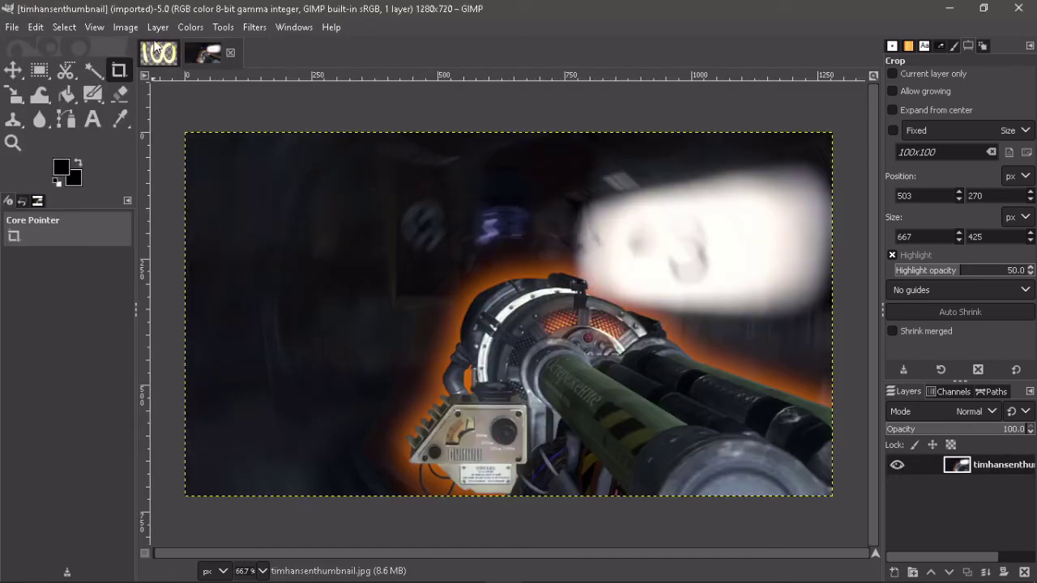
Add the '100' image as a layer on the thumbnail, shift it left and down, then bring up Save
{"action": "left_click", "coordinate": [158, 52]}
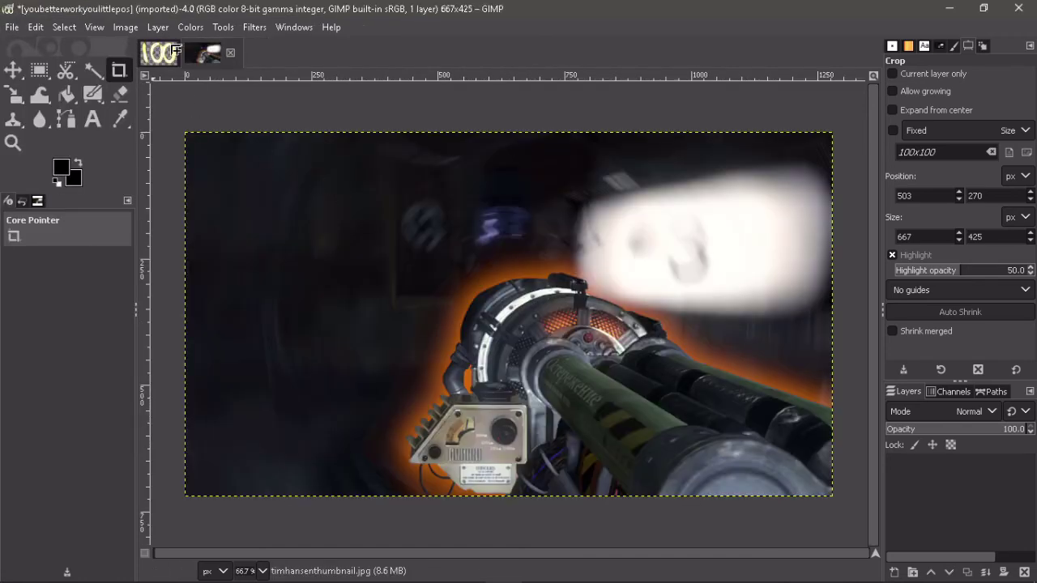
{"action": "left_click_drag", "start_coordinate": [215, 53], "coordinate": [267, 195]}
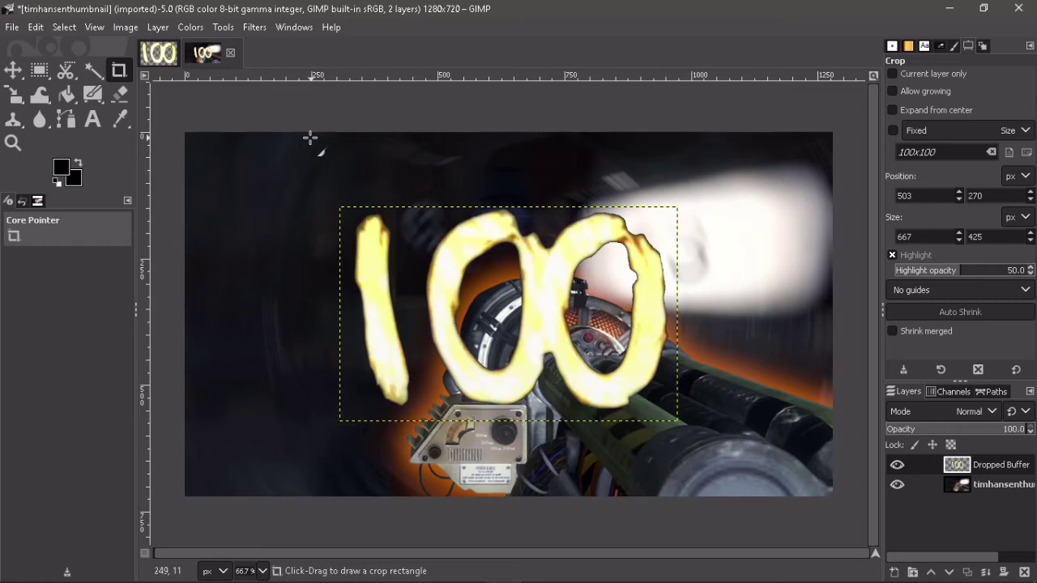
{"action": "left_click", "coordinate": [13, 70]}
{"action": "left_click_drag", "start_coordinate": [456, 245], "coordinate": [332, 302]}
{"action": "key", "text": "r"}
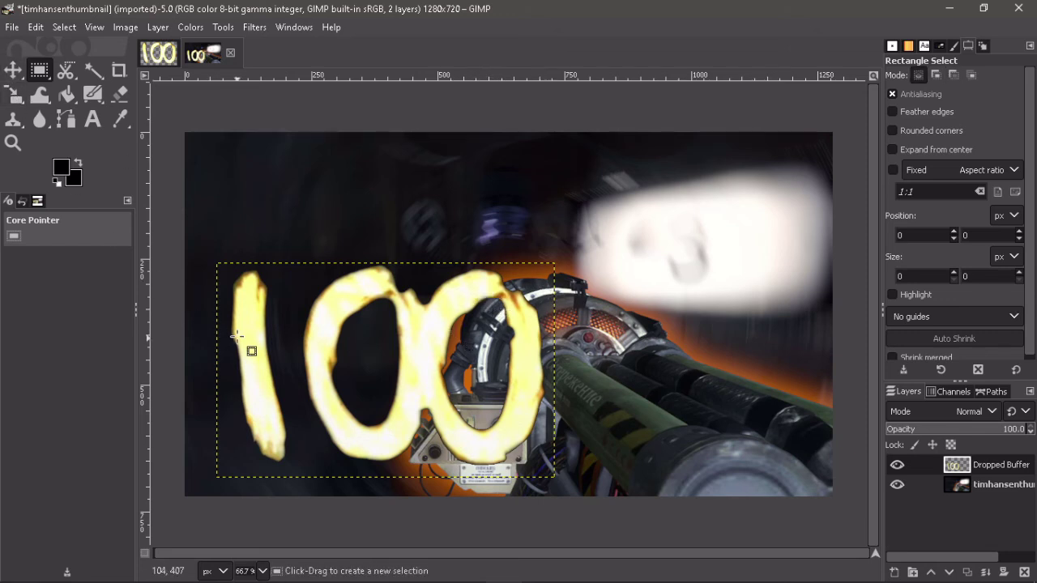
{"action": "key", "text": "ctrl+s"}
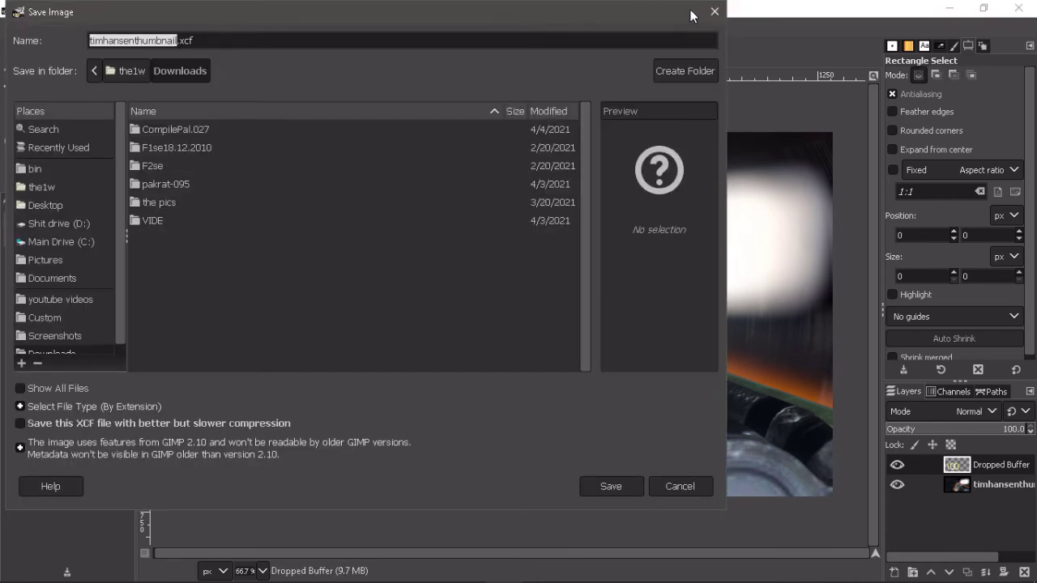
Dismiss the save dialog and nudge the 100 layer into the bottom-left corner
{"action": "left_click", "coordinate": [714, 12]}
{"action": "key", "text": "m"}
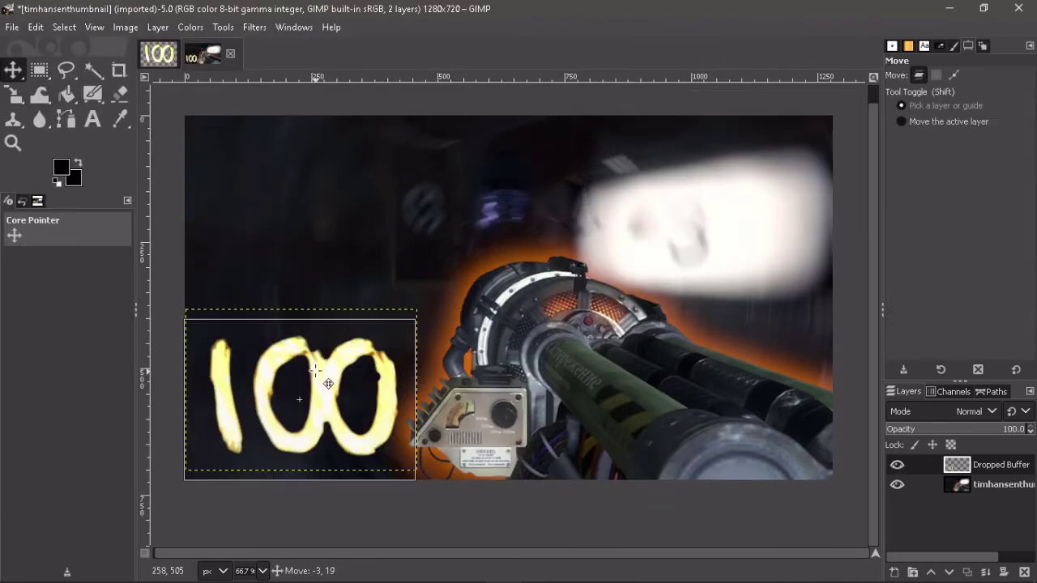
{"action": "left_click_drag", "start_coordinate": [318, 358], "coordinate": [316, 372]}
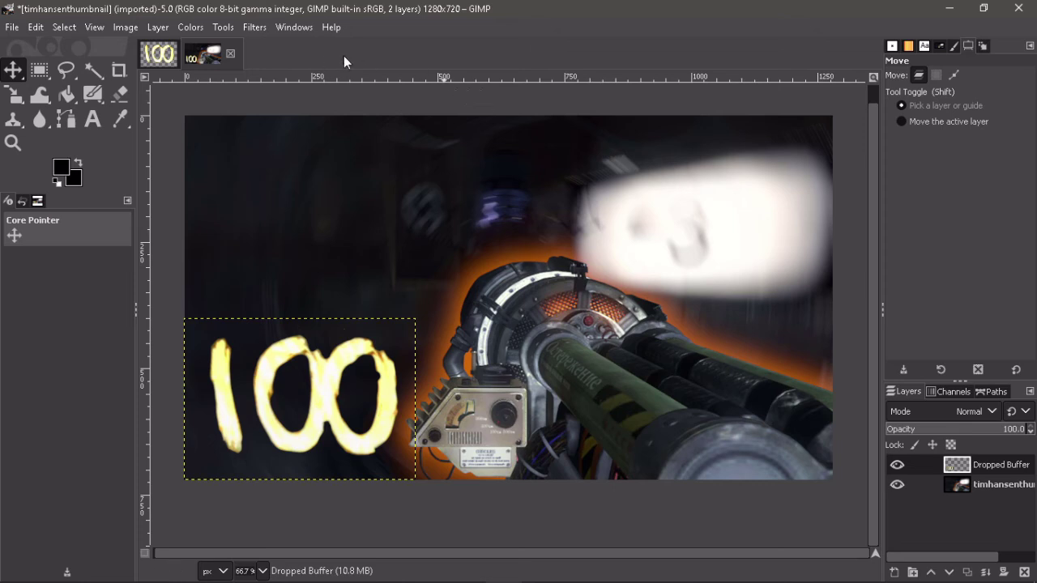
Export over timhansenthumbnail.jpg as JPEG and close the separate 100 image
{"action": "left_click", "coordinate": [11, 27]}
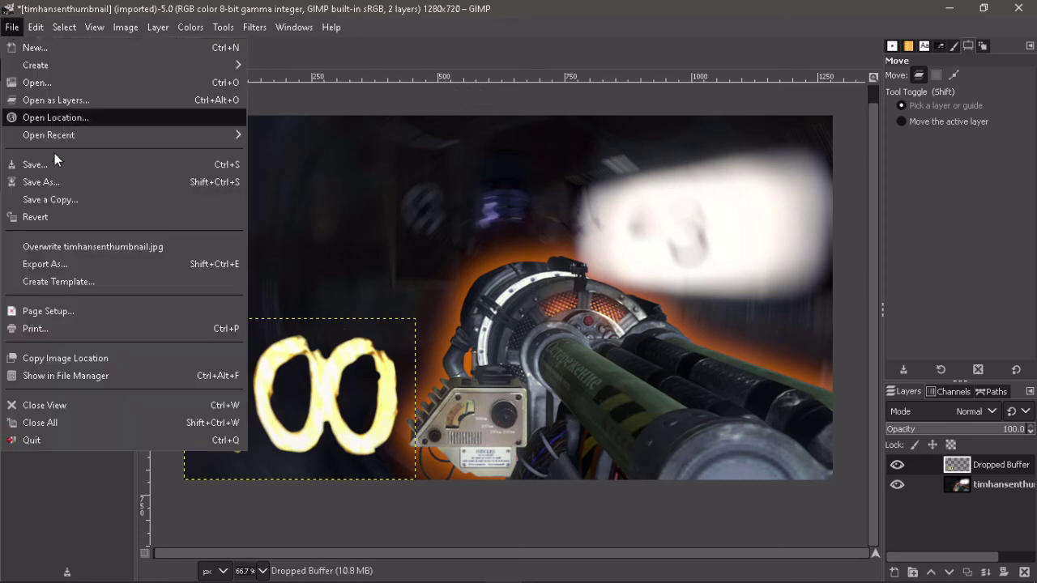
{"action": "left_click", "coordinate": [68, 253]}
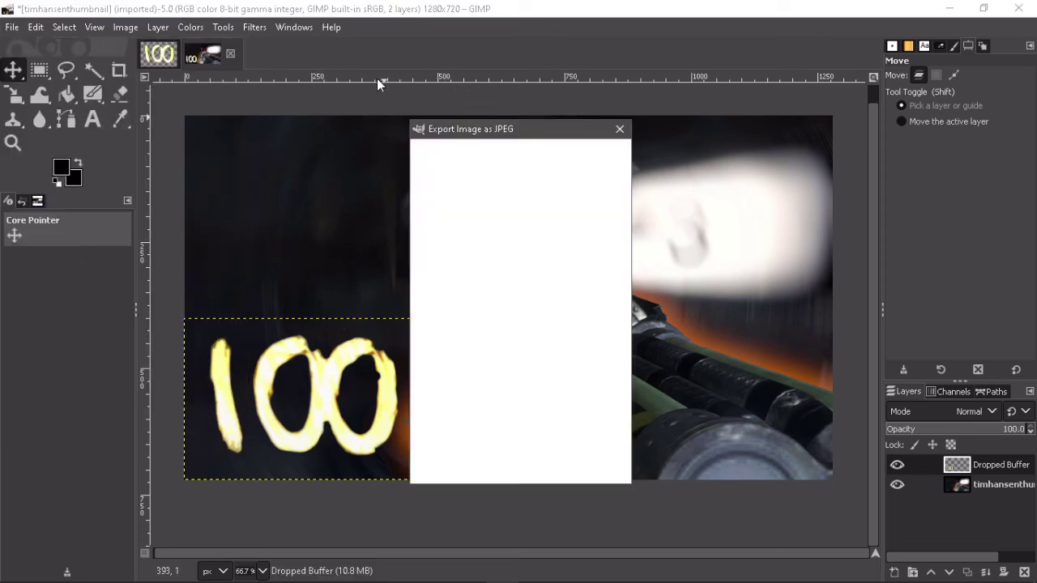
{"action": "left_click", "coordinate": [520, 463]}
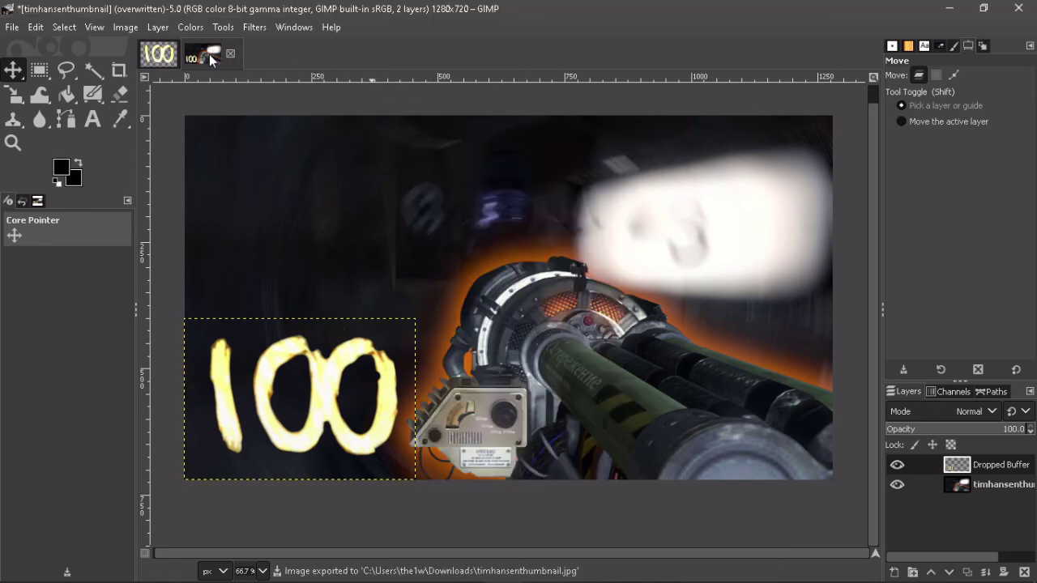
{"action": "left_click", "coordinate": [174, 55]}
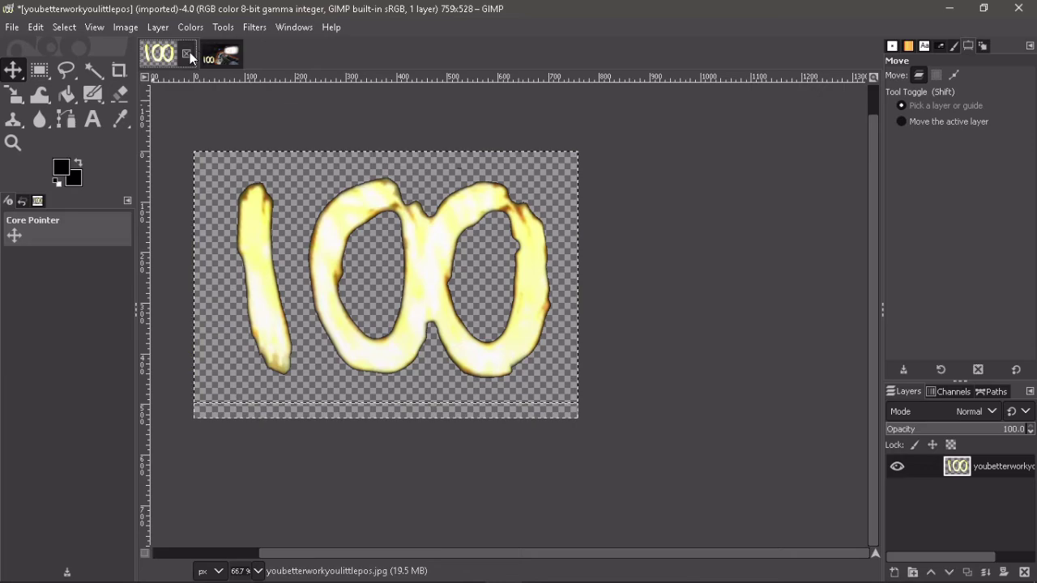
{"action": "left_click", "coordinate": [188, 55]}
{"action": "left_click", "coordinate": [509, 382]}
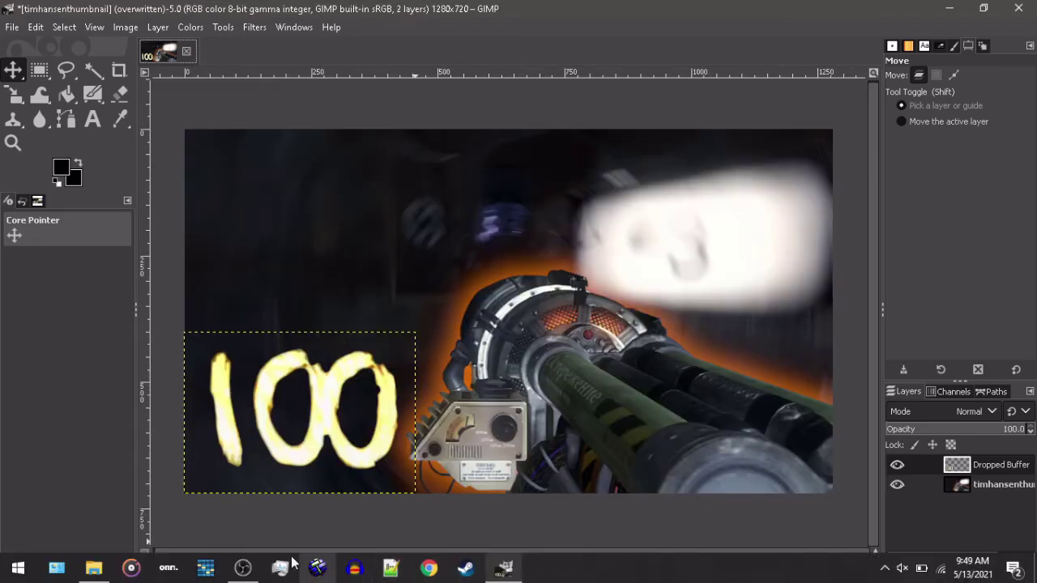